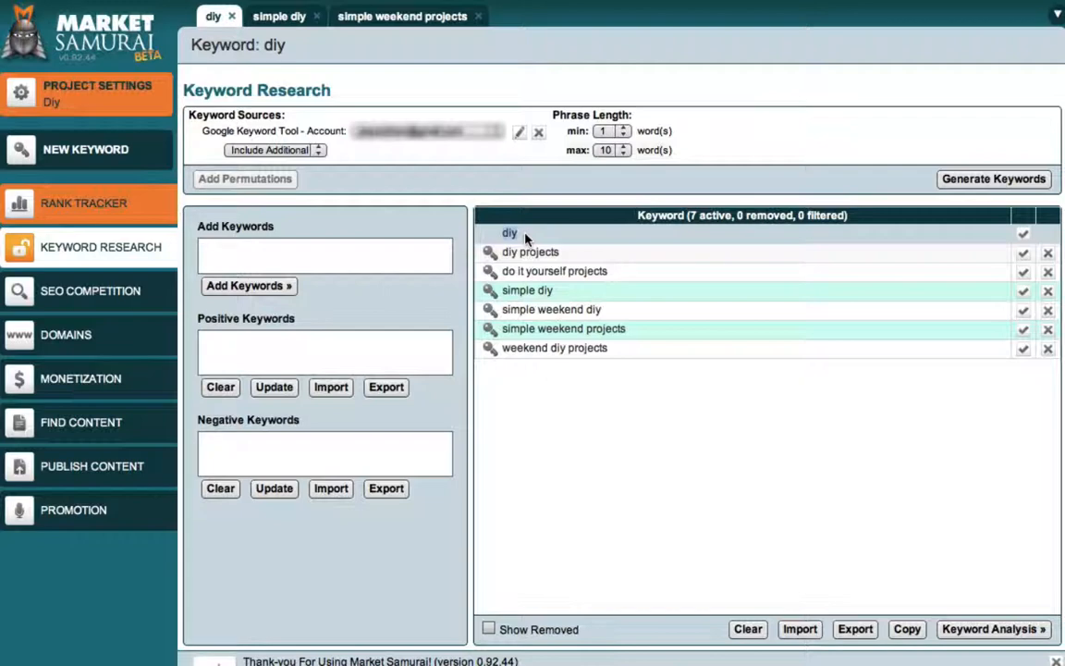
{"action": "left_click", "coordinate": [304, 245]}
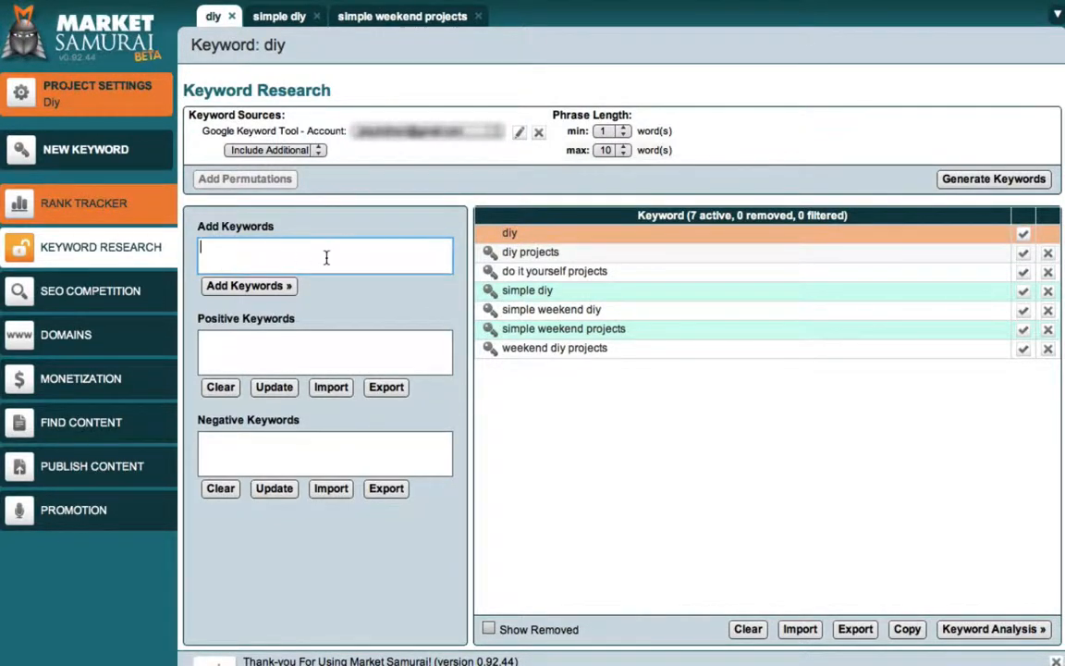
{"action": "type", "text": "iwuhfisudhifs"}
{"action": "left_click_drag", "start_coordinate": [275, 248], "coordinate": [235, 248]}
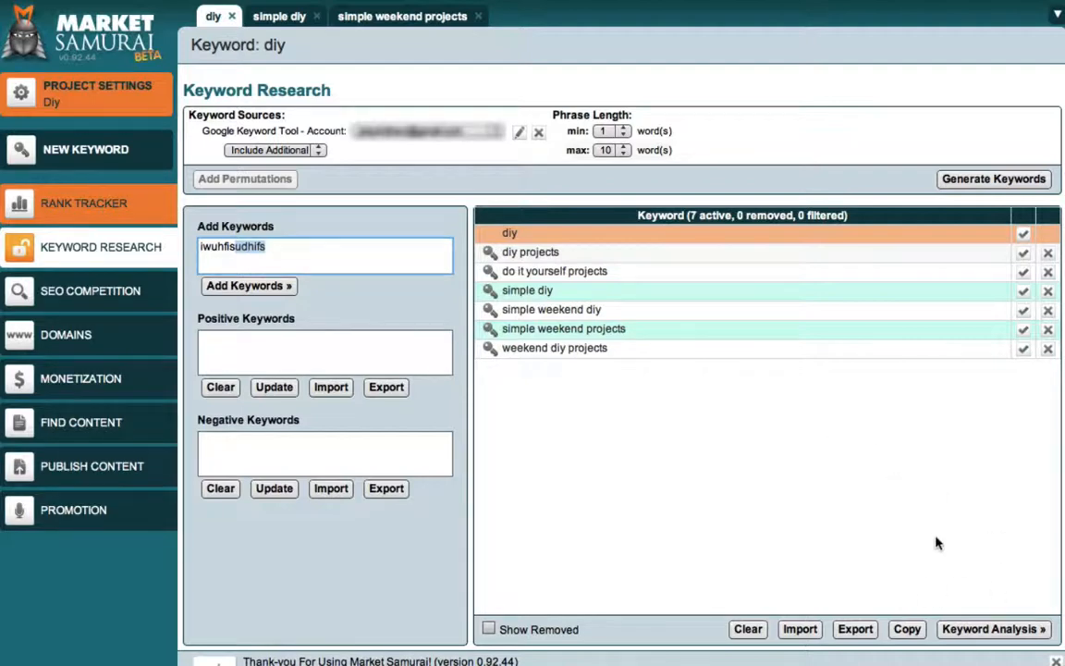
Open the keyword analysis for diy and compare searches, SEO traffic, phrase-to-broad and SEO competition across the listed phrases.
{"action": "left_click", "coordinate": [976, 632]}
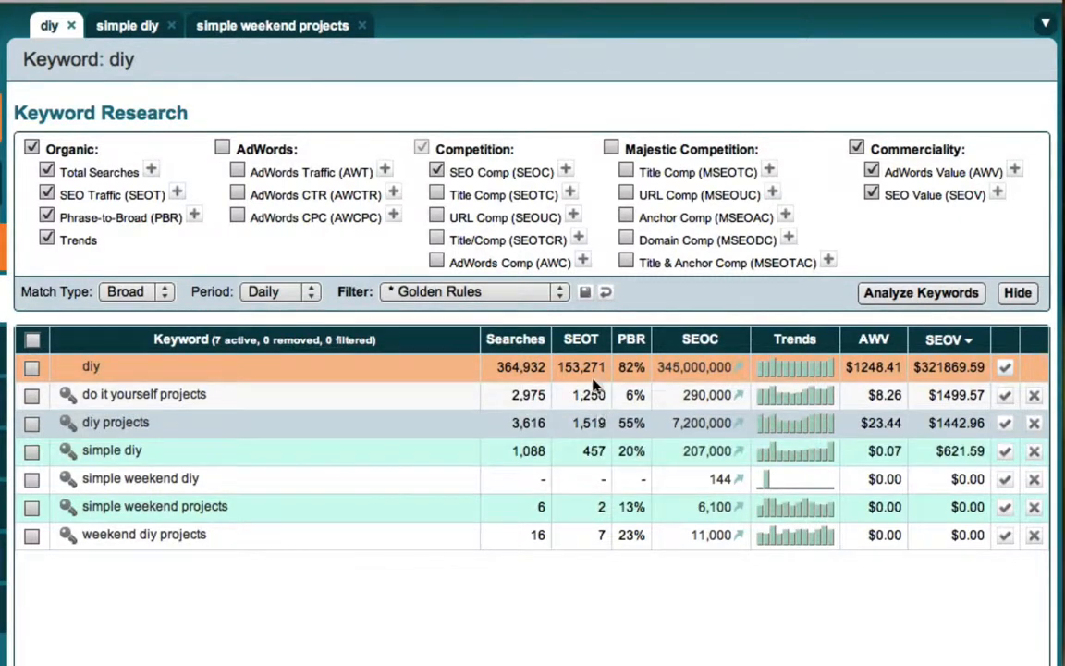
{"action": "mouse_move", "coordinate": [633, 346]}
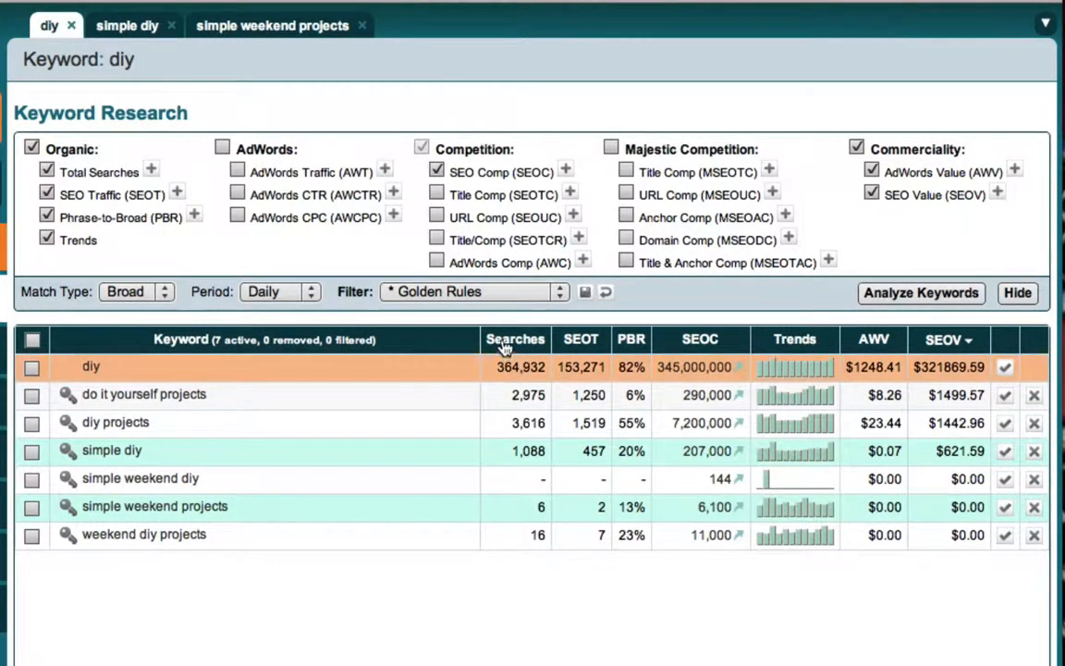
{"action": "mouse_move", "coordinate": [508, 356]}
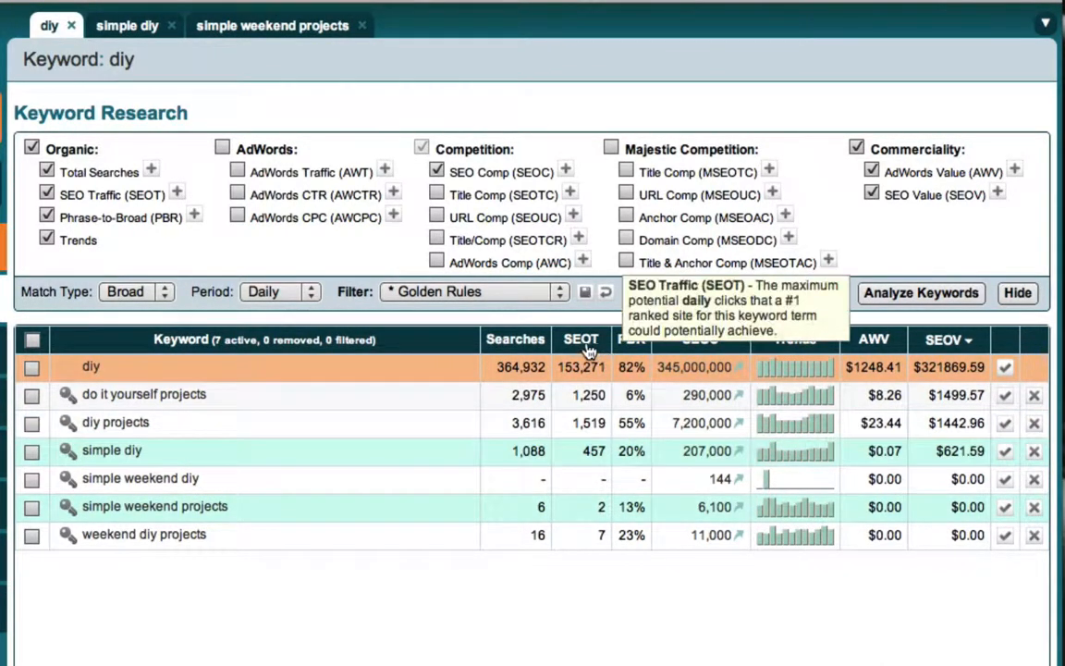
{"action": "left_click", "coordinate": [647, 363]}
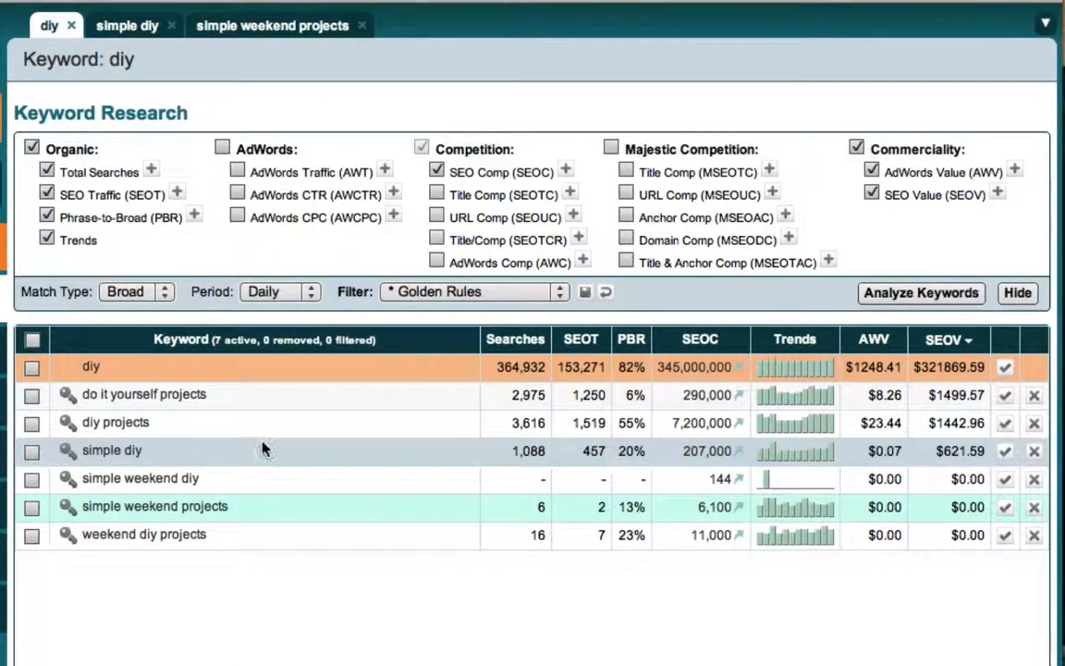
{"action": "left_click", "coordinate": [139, 448]}
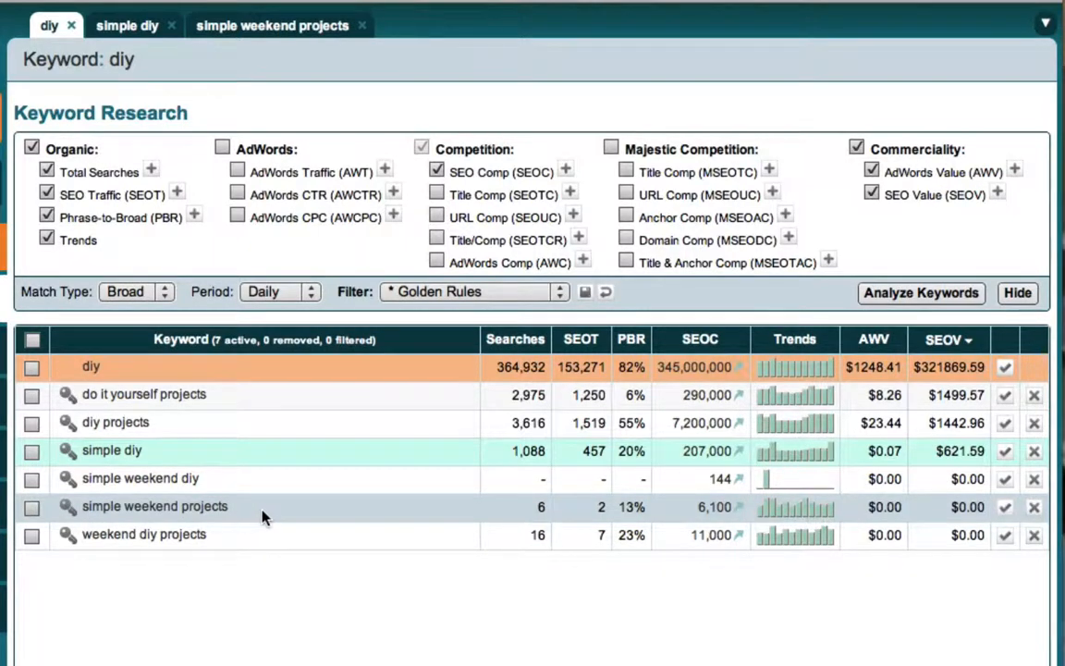
{"action": "left_click", "coordinate": [508, 509], "text": "ctrl"}
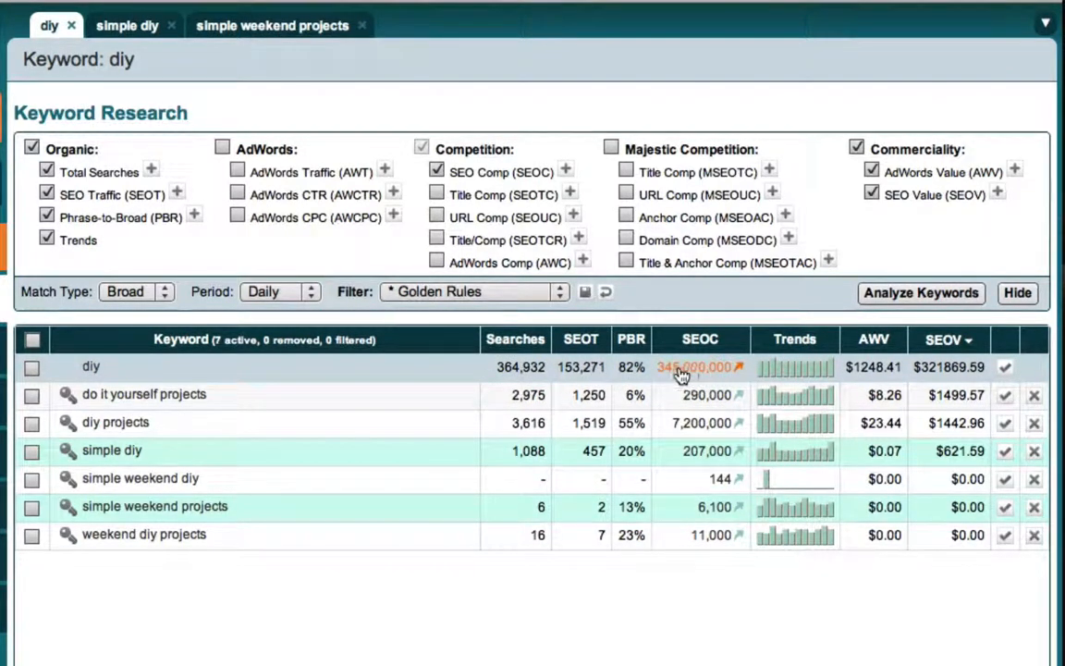
{"action": "left_click", "coordinate": [596, 367]}
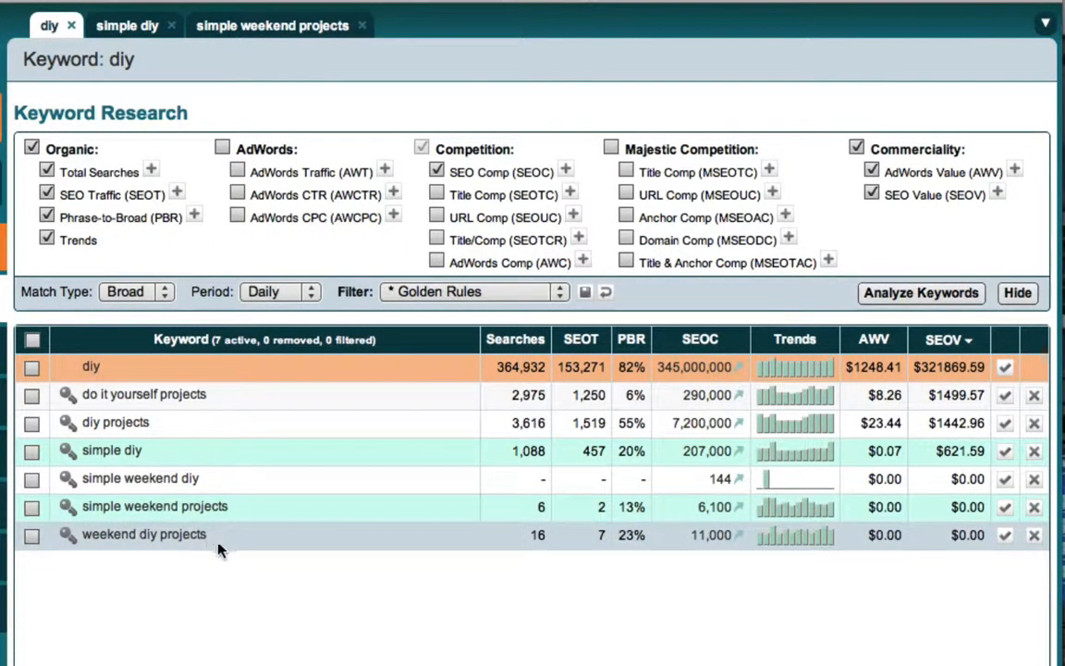
{"action": "left_click", "coordinate": [603, 450]}
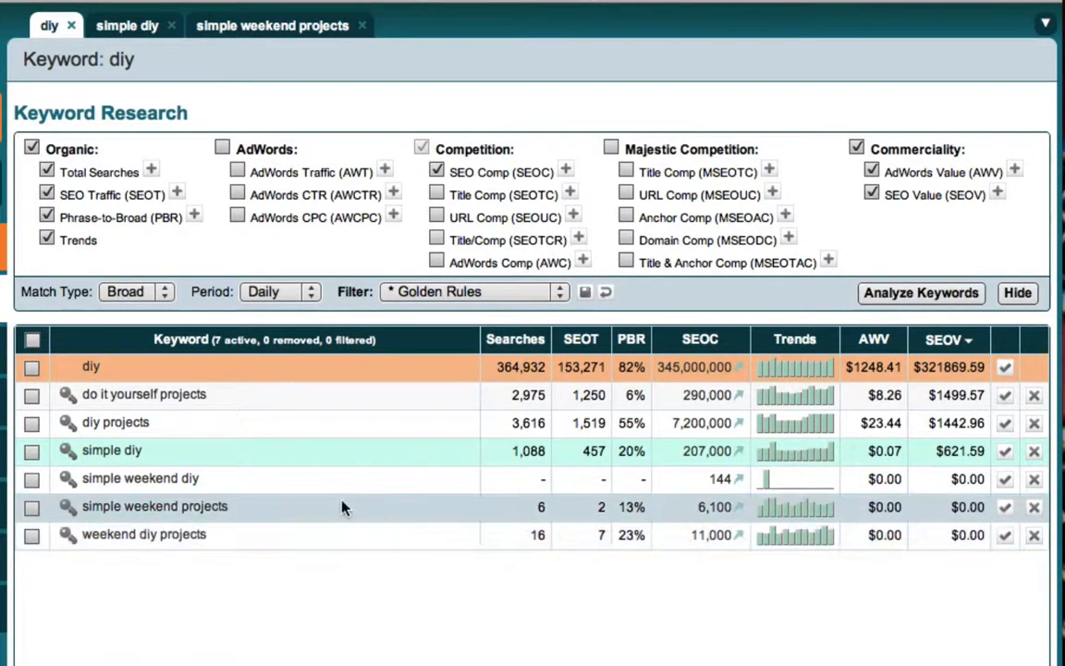
{"action": "left_click", "coordinate": [613, 518]}
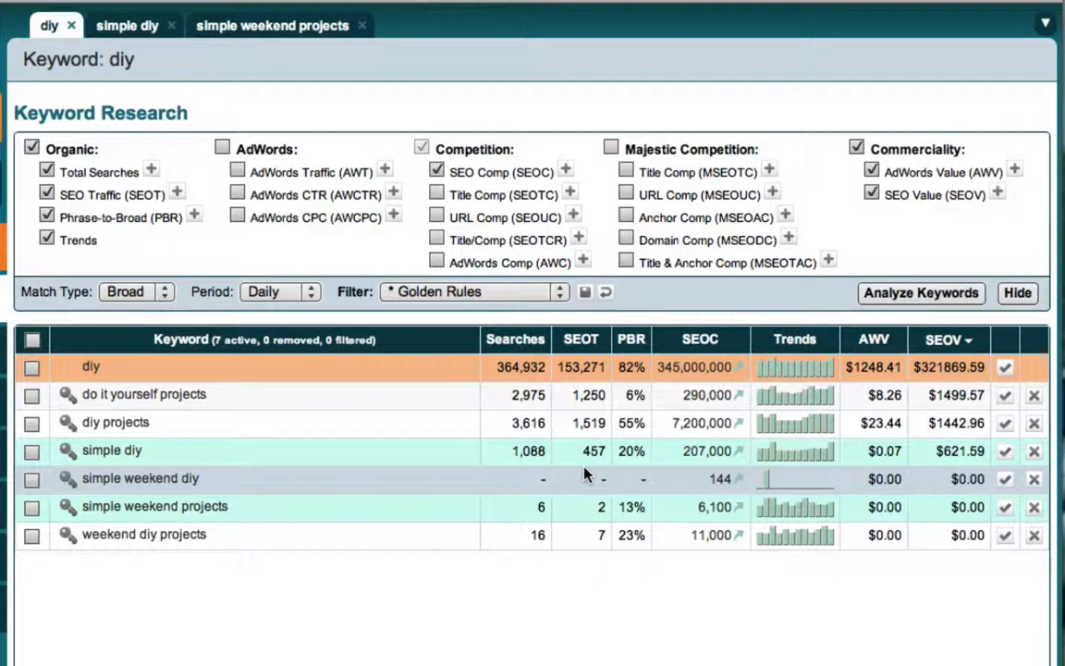
{"action": "left_click", "coordinate": [302, 509]}
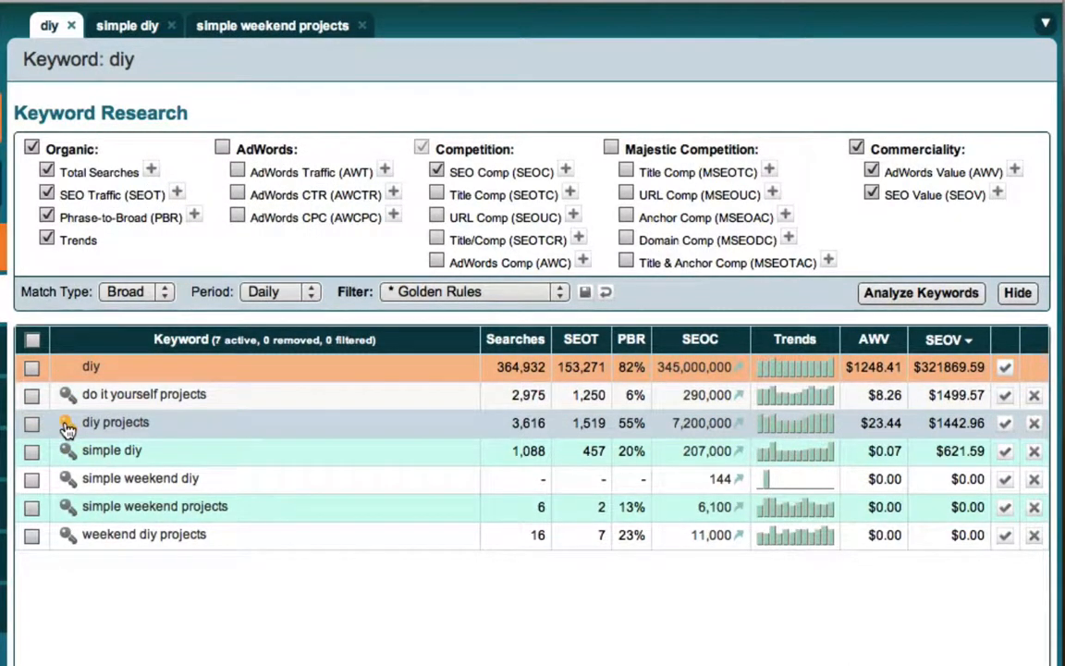
Add diy projects from the analysis results as a separate keyword in the project.
{"action": "left_click", "coordinate": [66, 425]}
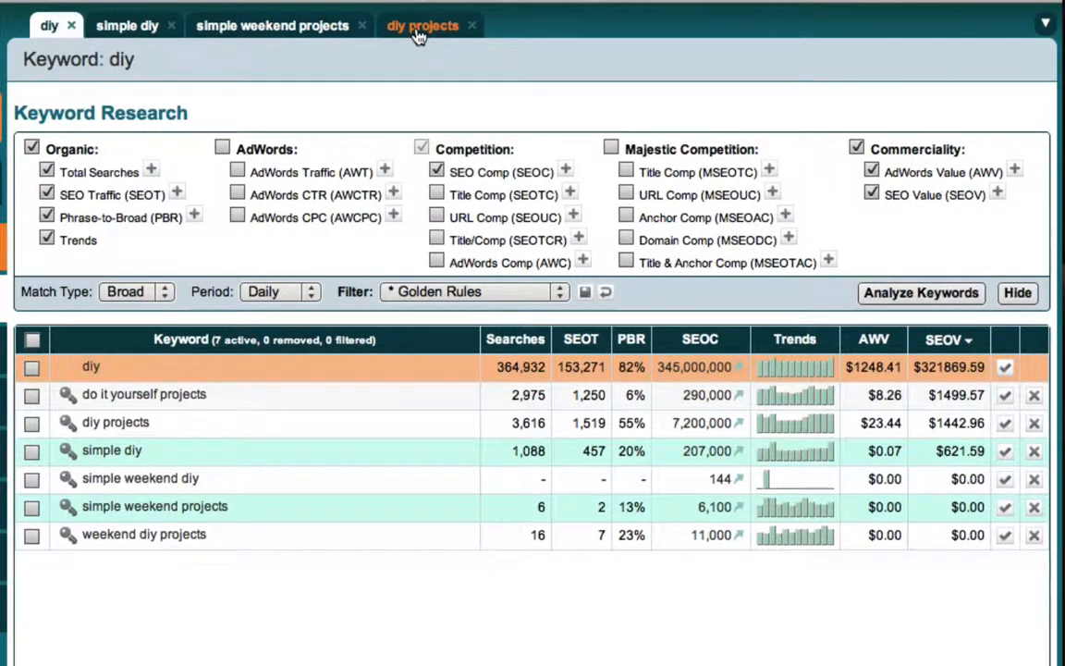
Switch to the simple diy keyword and open the keyword analysis of its phrase list.
{"action": "left_click", "coordinate": [120, 27]}
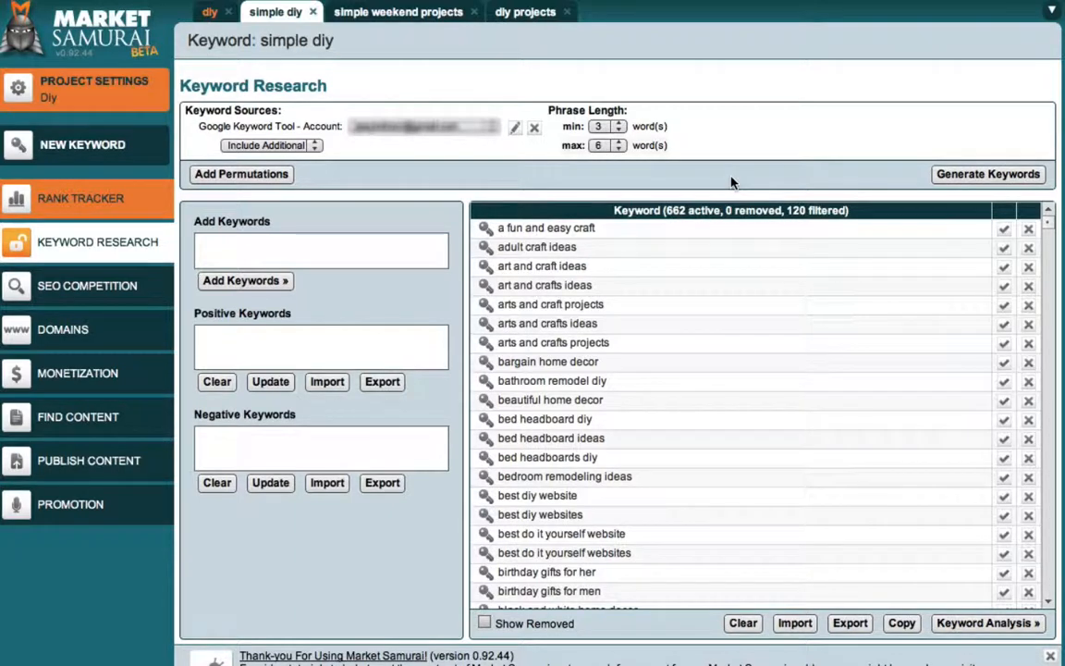
{"action": "left_click", "coordinate": [619, 127]}
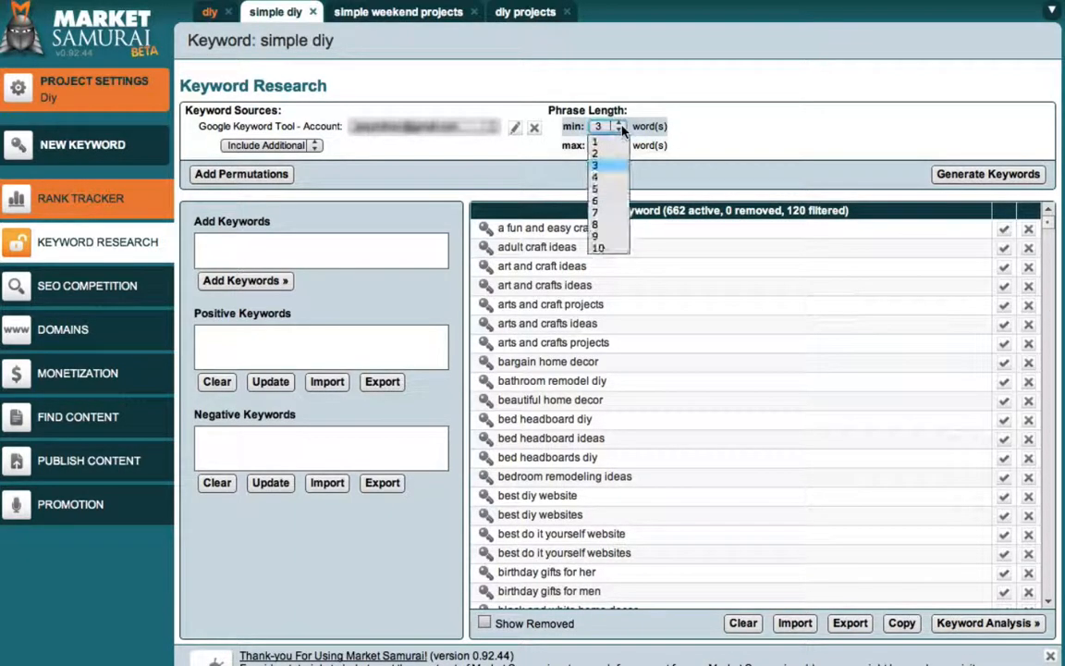
{"action": "left_click", "coordinate": [716, 162]}
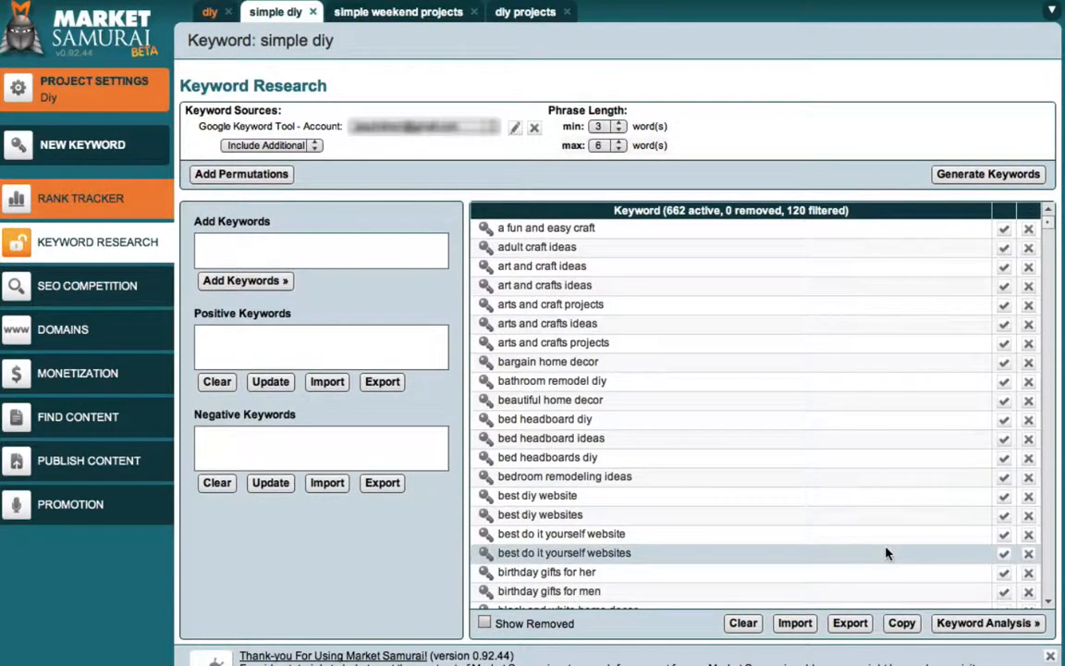
{"action": "left_click", "coordinate": [957, 624]}
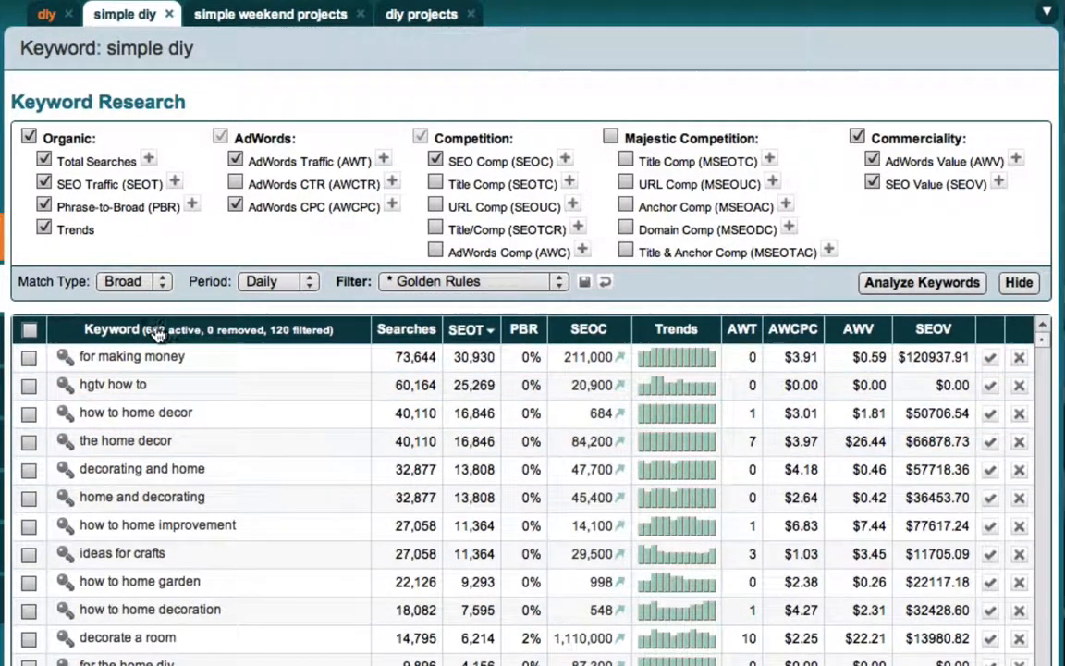
Filter the simple diy keywords to a minimum SEO Traffic of 50 and a minimum Phrase-to-Broad of 10.
{"action": "scroll", "coordinate": [542, 463], "scroll_direction": "down", "scroll_amount": 1}
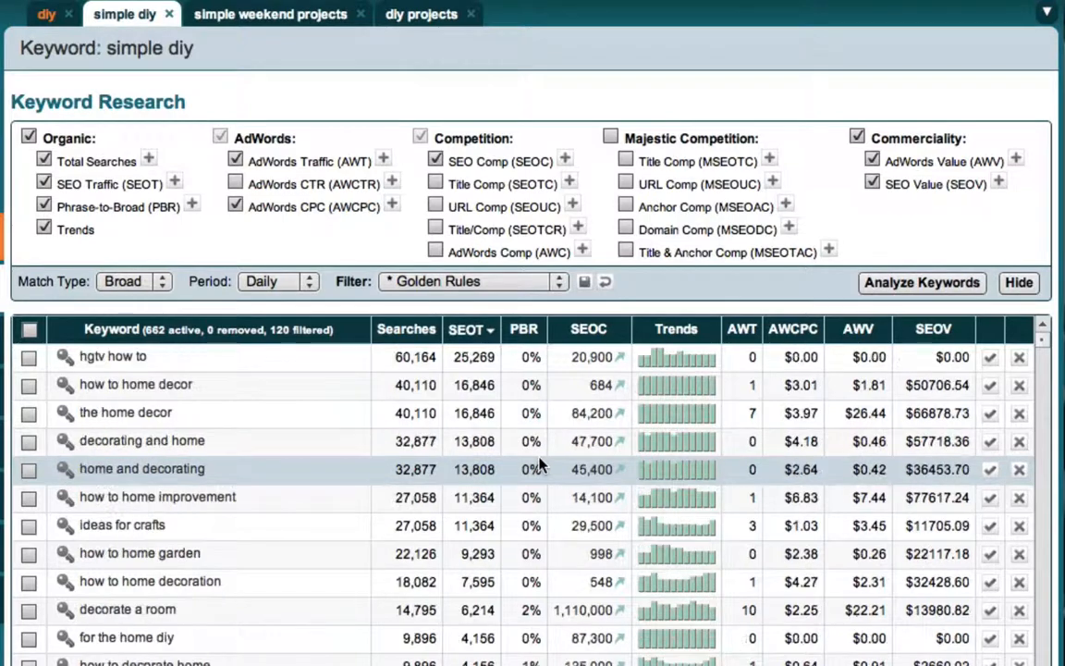
{"action": "scroll", "coordinate": [542, 465], "scroll_direction": "up", "scroll_amount": 1}
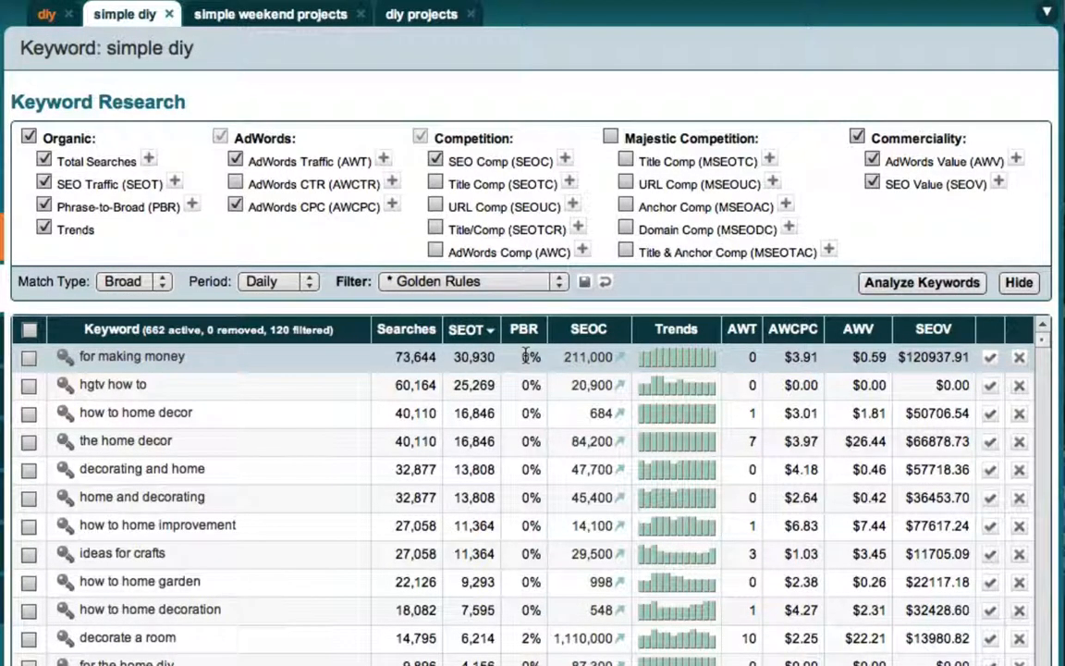
{"action": "mouse_move", "coordinate": [67, 178]}
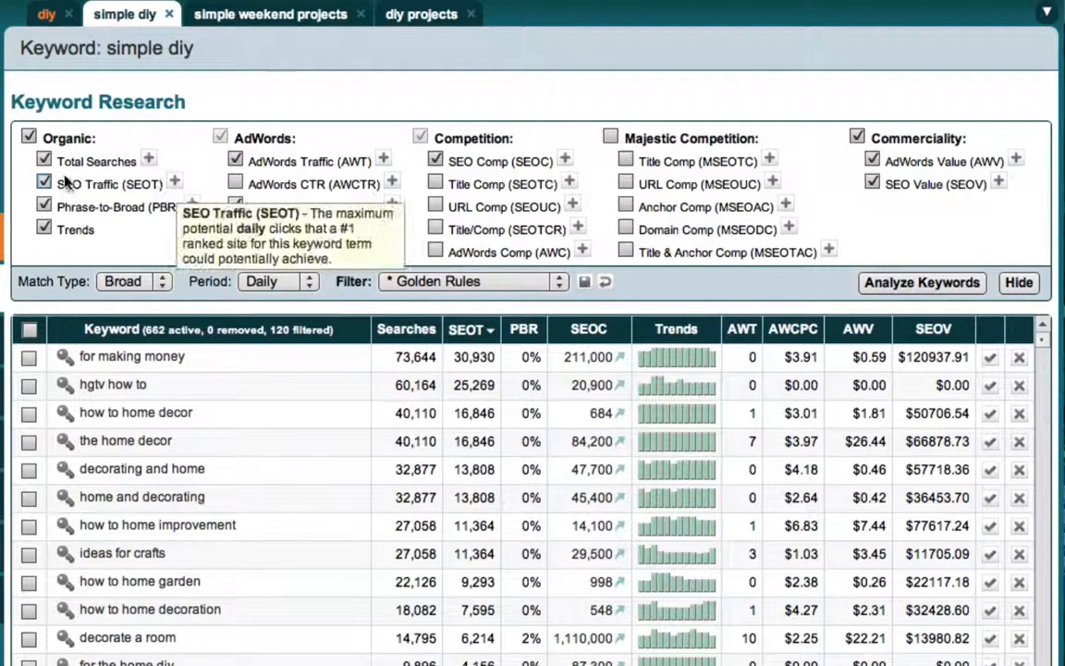
{"action": "left_click", "coordinate": [176, 182]}
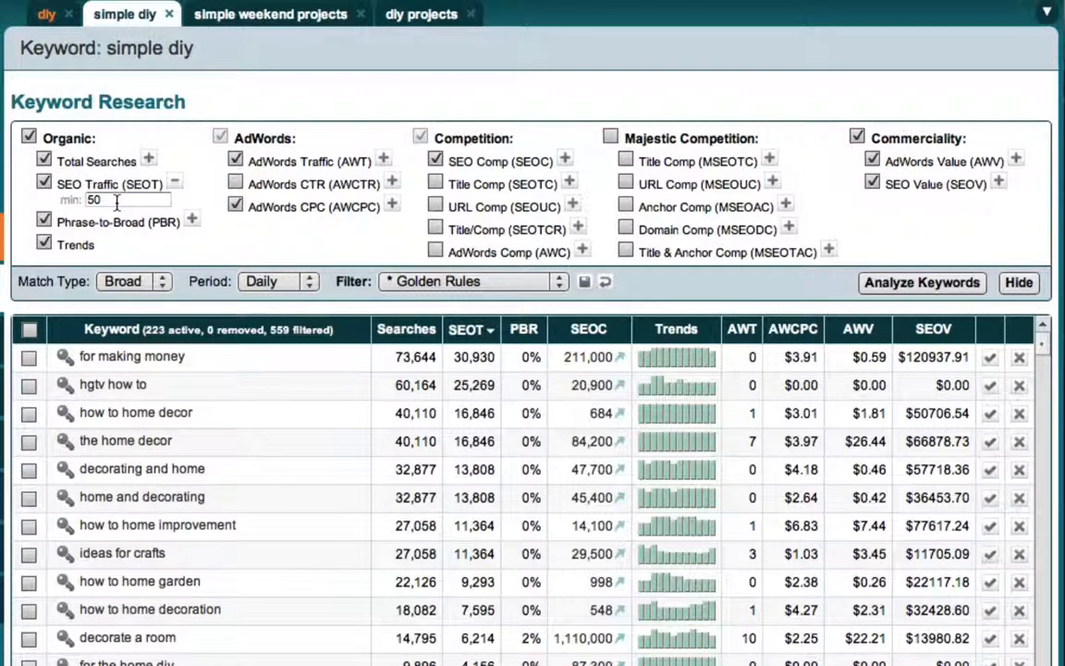
{"action": "left_click", "coordinate": [192, 222]}
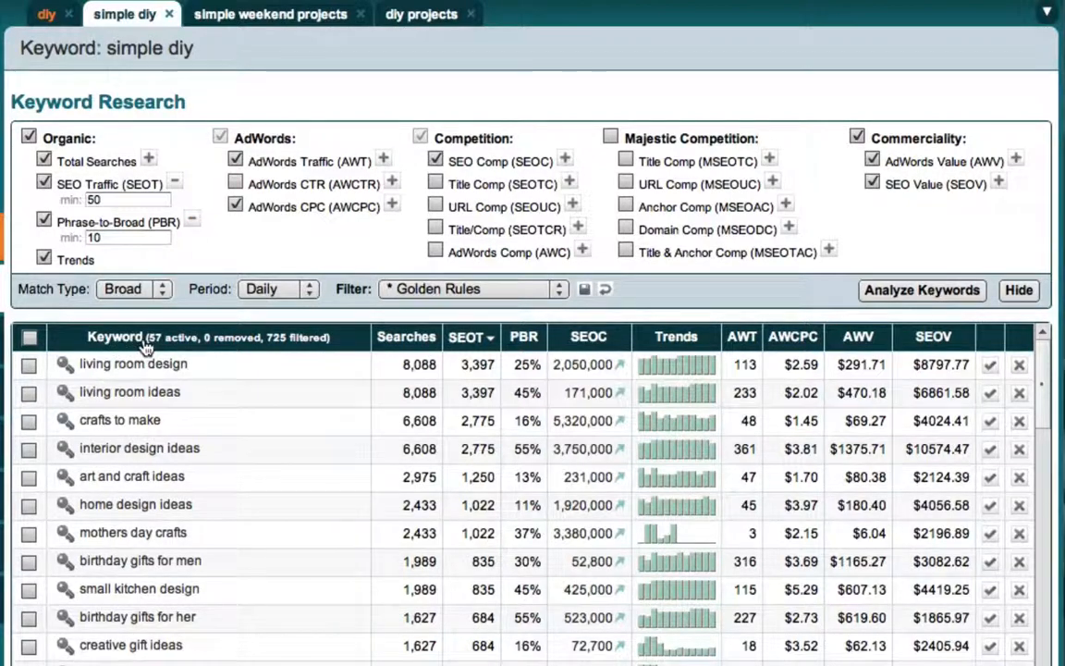
{"action": "left_click", "coordinate": [194, 225]}
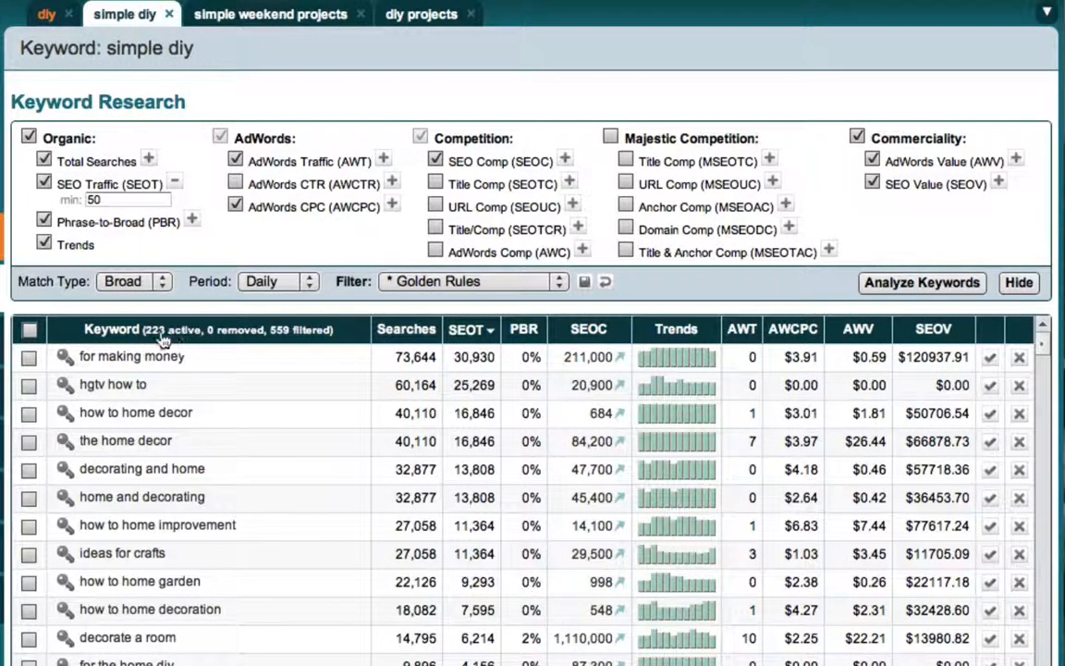
{"action": "left_click", "coordinate": [193, 224]}
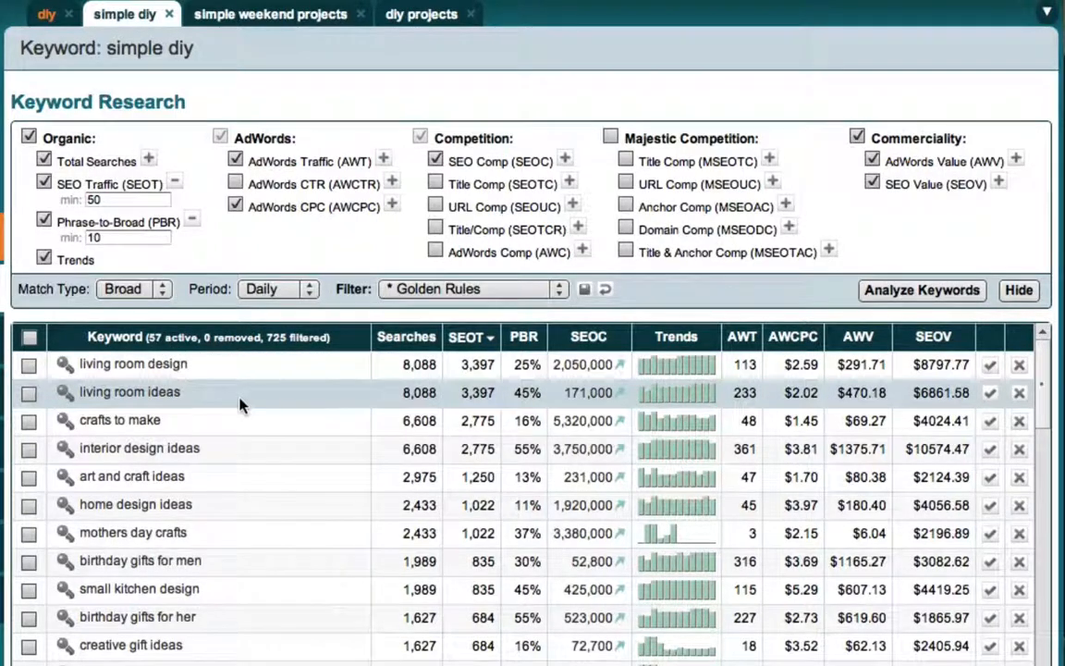
Sort the filtered simple diy keywords by SEO Traffic in both directions, and review the list from highest to lowest for niche ideas.
{"action": "left_click", "coordinate": [471, 340]}
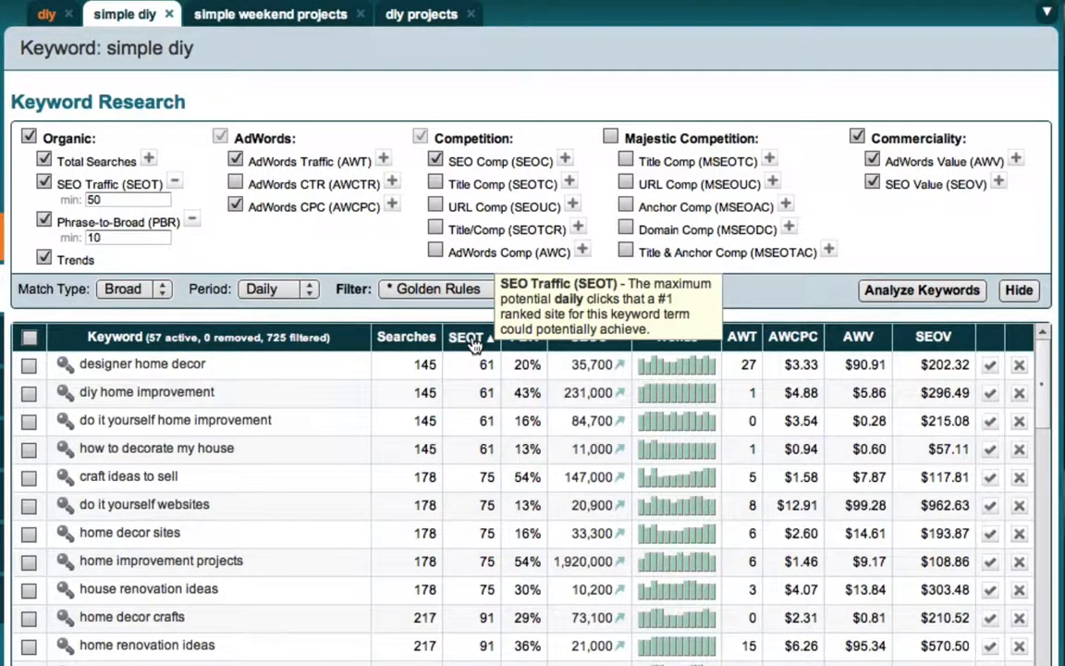
{"action": "left_click", "coordinate": [472, 341]}
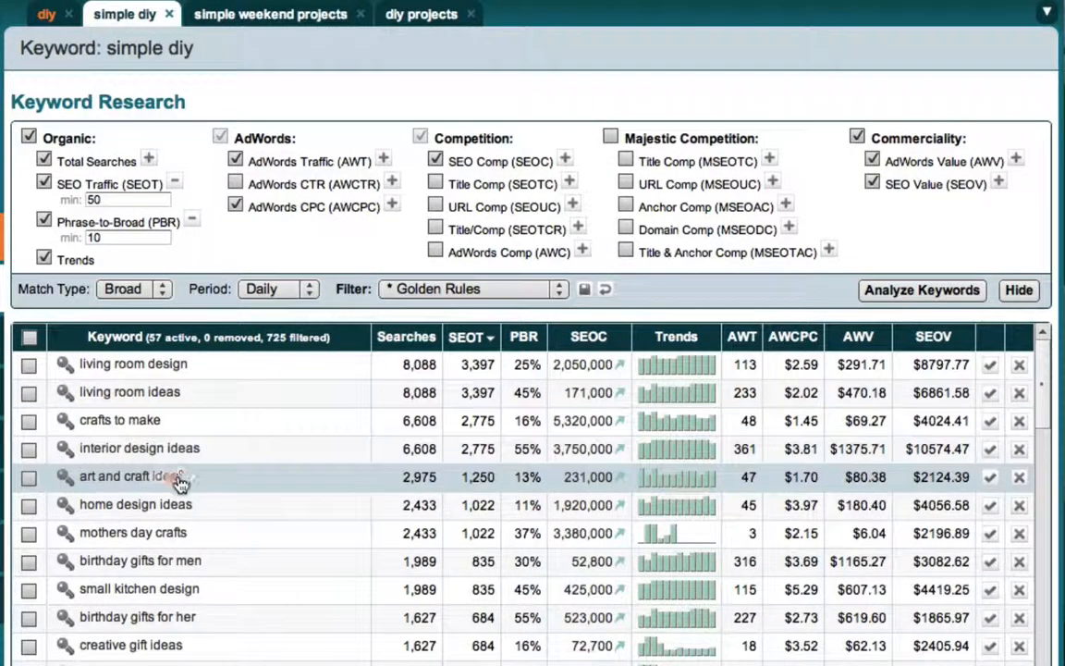
{"action": "scroll", "coordinate": [228, 541], "scroll_direction": "down", "scroll_amount": 1}
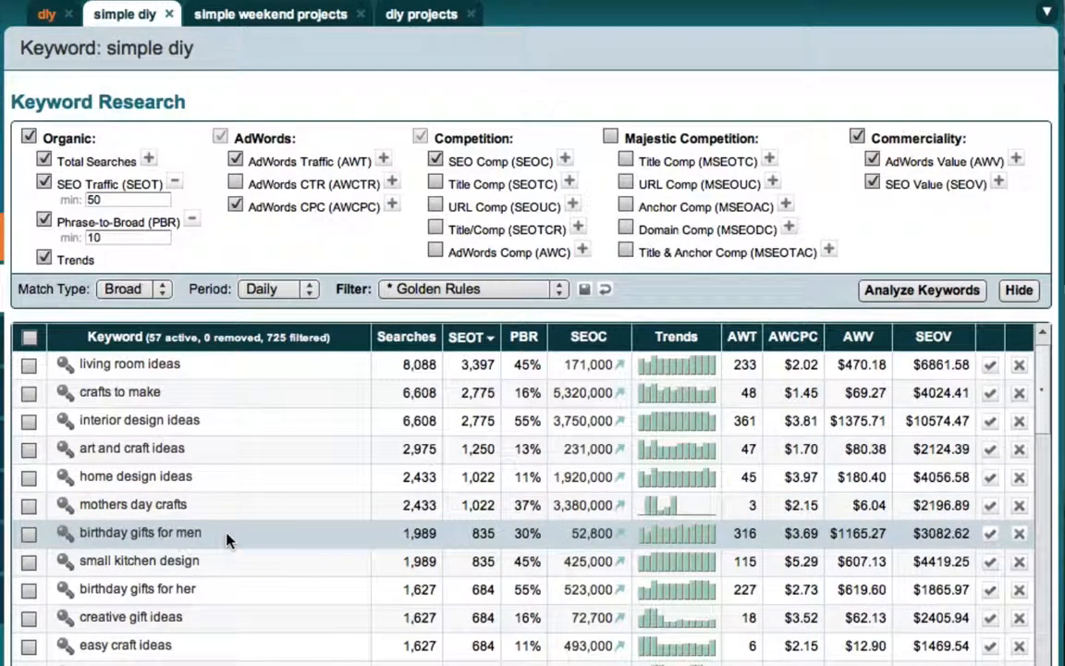
{"action": "scroll", "coordinate": [250, 529], "scroll_direction": "down", "scroll_amount": 2}
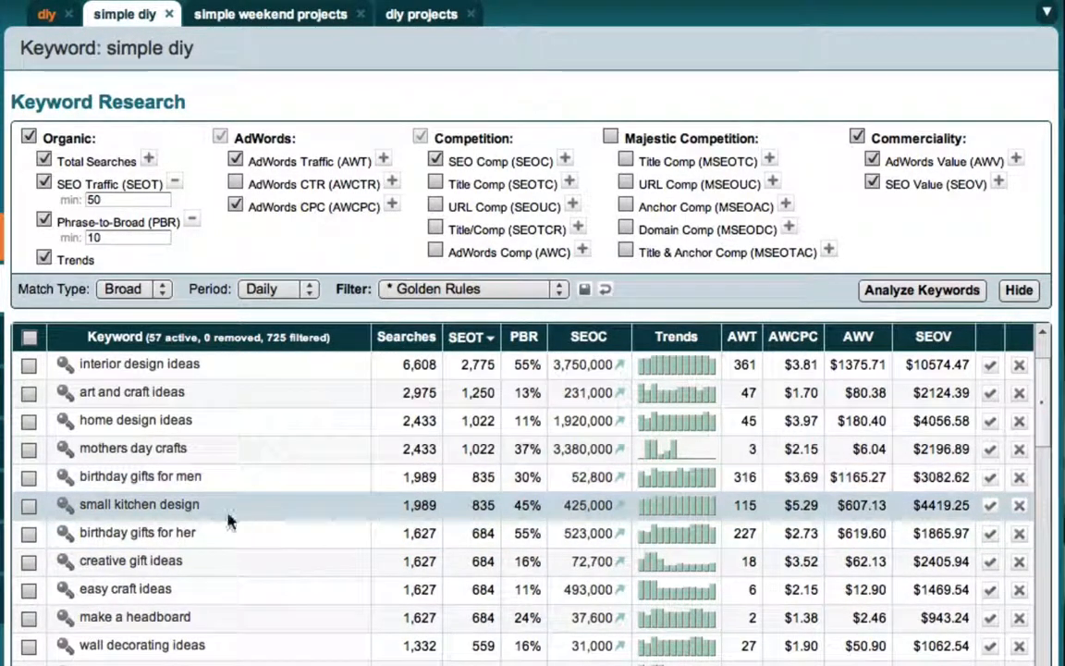
{"action": "scroll", "coordinate": [259, 532], "scroll_direction": "down", "scroll_amount": 5}
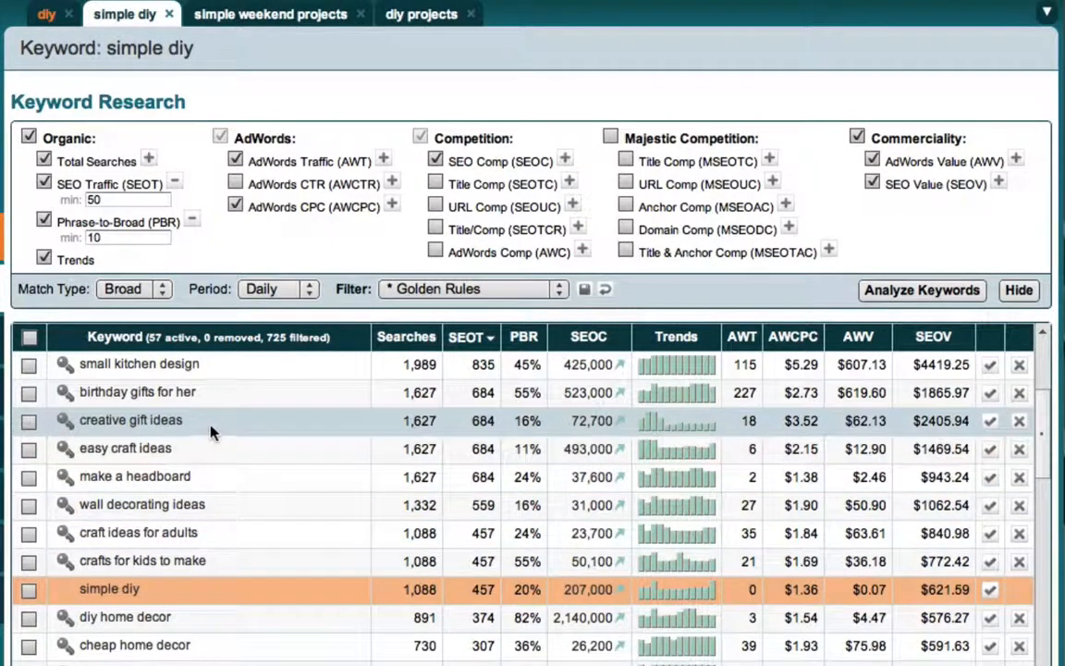
{"action": "scroll", "coordinate": [245, 483], "scroll_direction": "down", "scroll_amount": 1}
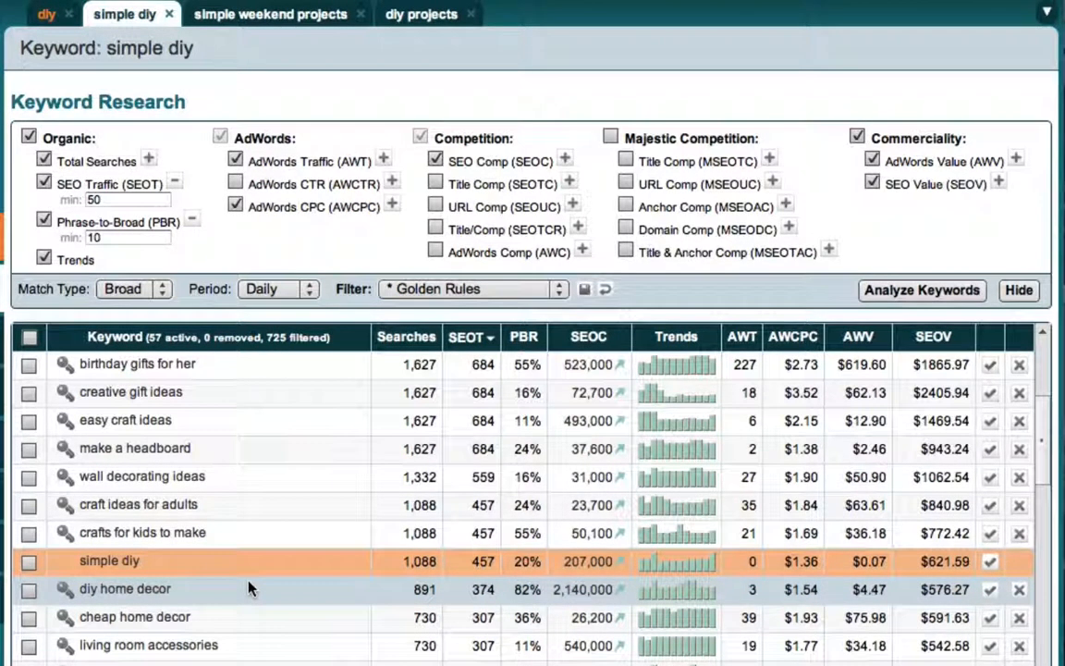
{"action": "scroll", "coordinate": [248, 589], "scroll_direction": "down", "scroll_amount": 8}
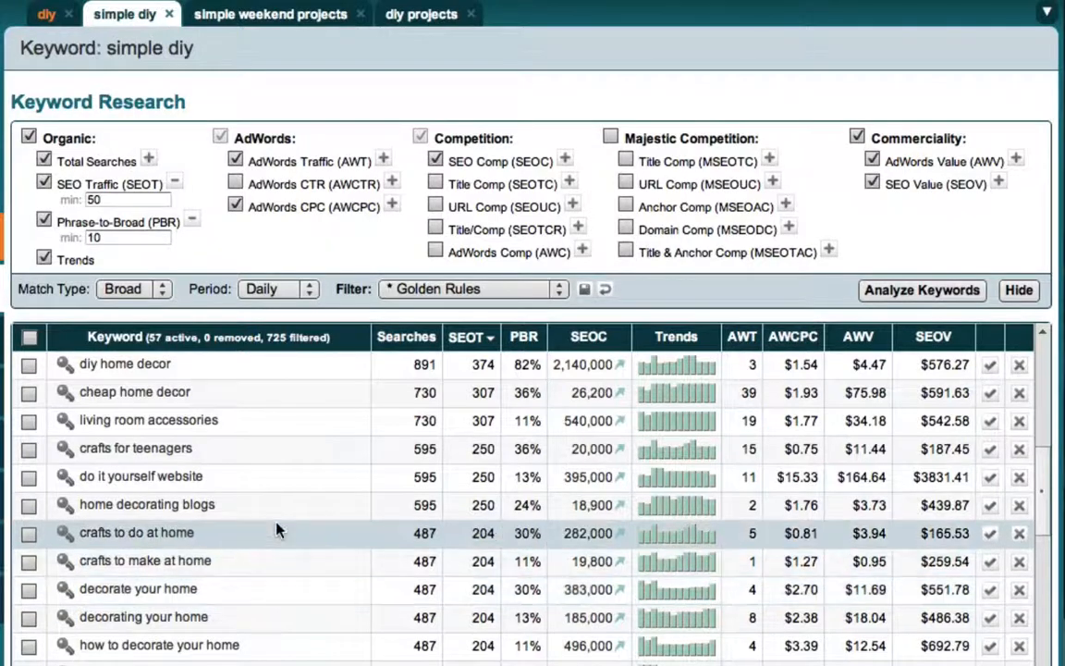
{"action": "scroll", "coordinate": [287, 546], "scroll_direction": "down", "scroll_amount": 6}
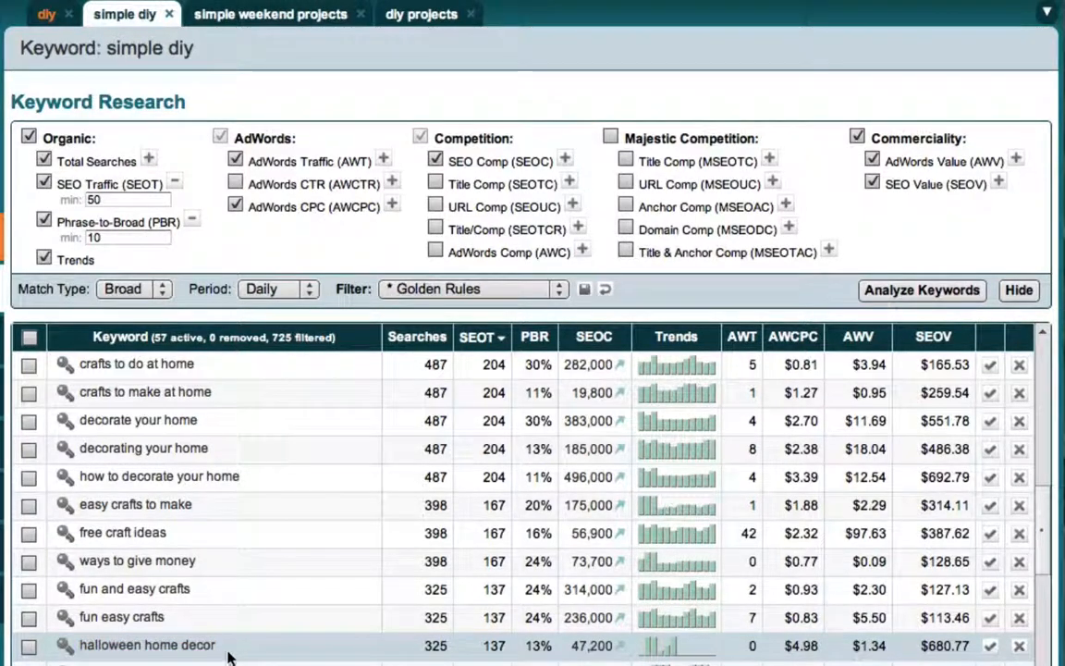
{"action": "scroll", "coordinate": [271, 555], "scroll_direction": "down", "scroll_amount": 5}
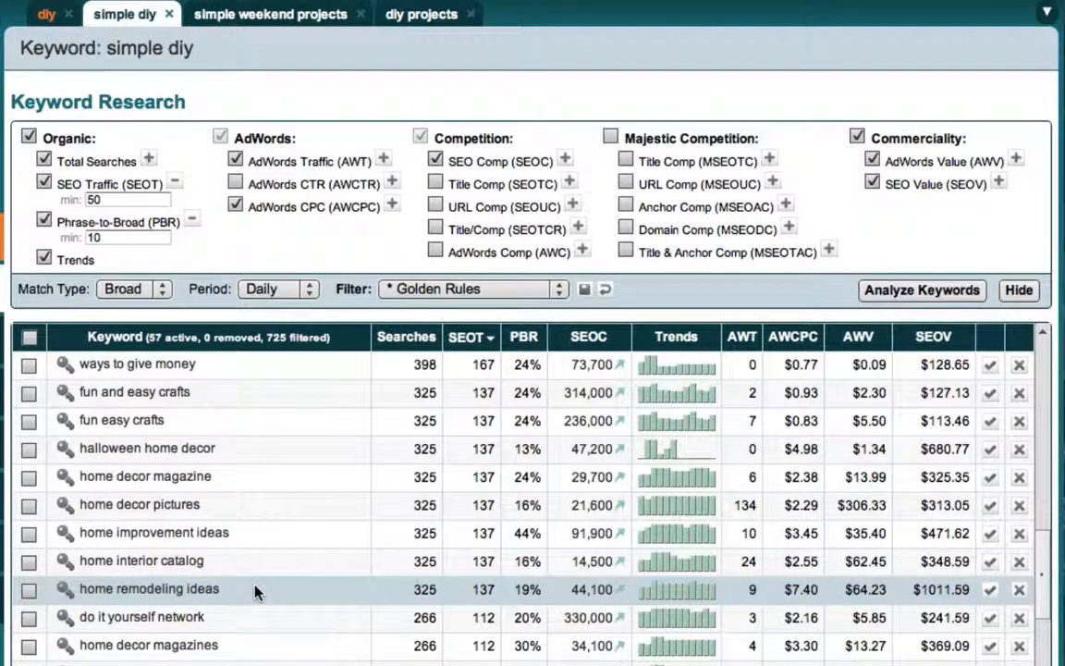
{"action": "scroll", "coordinate": [255, 593], "scroll_direction": "up", "scroll_amount": 1}
{"action": "scroll", "coordinate": [255, 593], "scroll_direction": "down", "scroll_amount": 3}
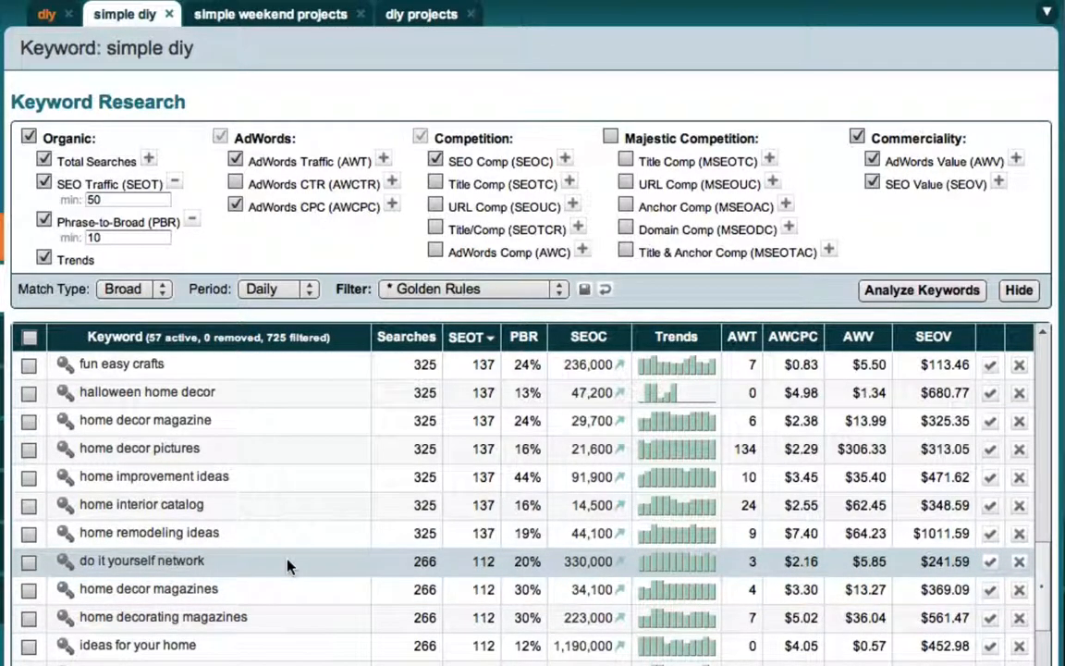
{"action": "scroll", "coordinate": [287, 566], "scroll_direction": "down", "scroll_amount": 2}
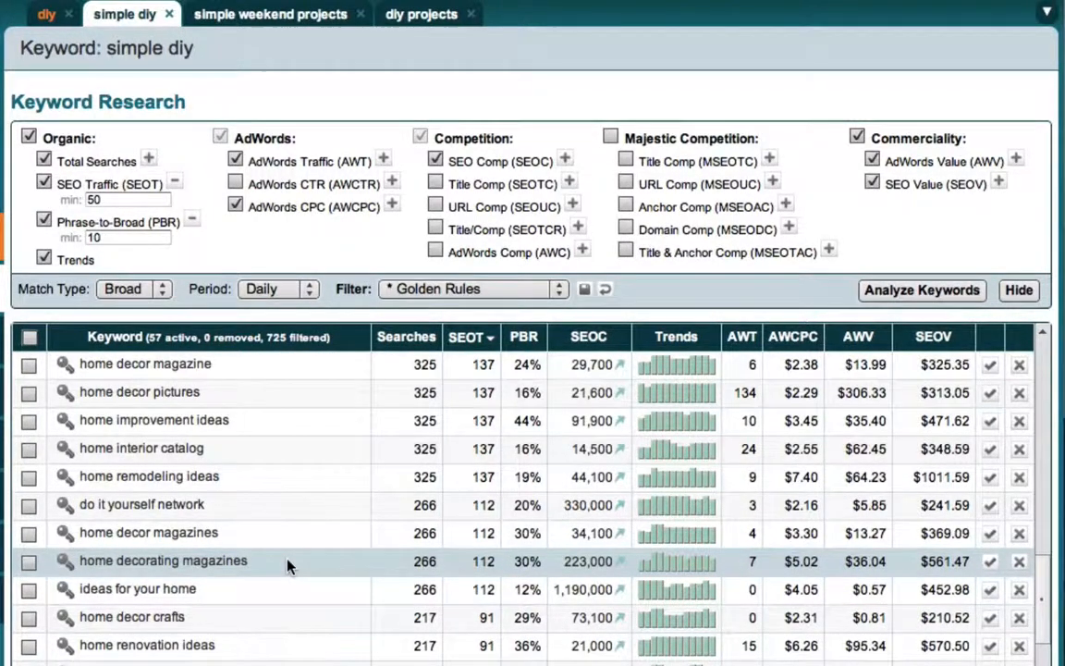
Examine the lower-traffic simple diy phrases for niche ideas, comparing their Phrase-to-Broad and SEO competition, and return to the highest-traffic ones.
{"action": "scroll", "coordinate": [288, 566], "scroll_direction": "down", "scroll_amount": 3}
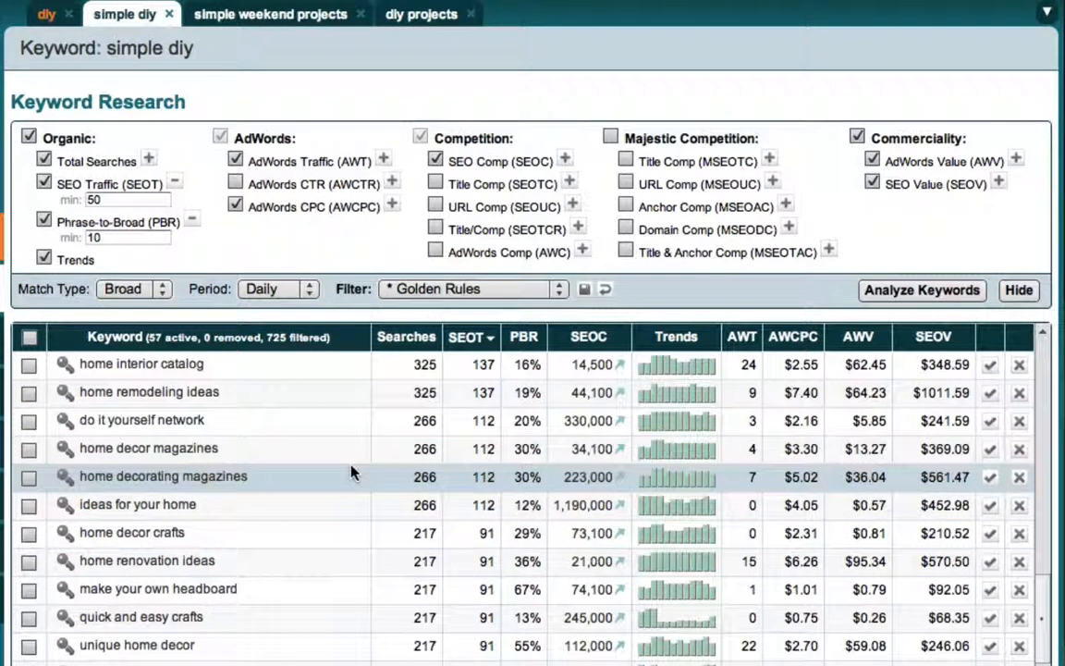
{"action": "scroll", "coordinate": [351, 473], "scroll_direction": "up", "scroll_amount": 6}
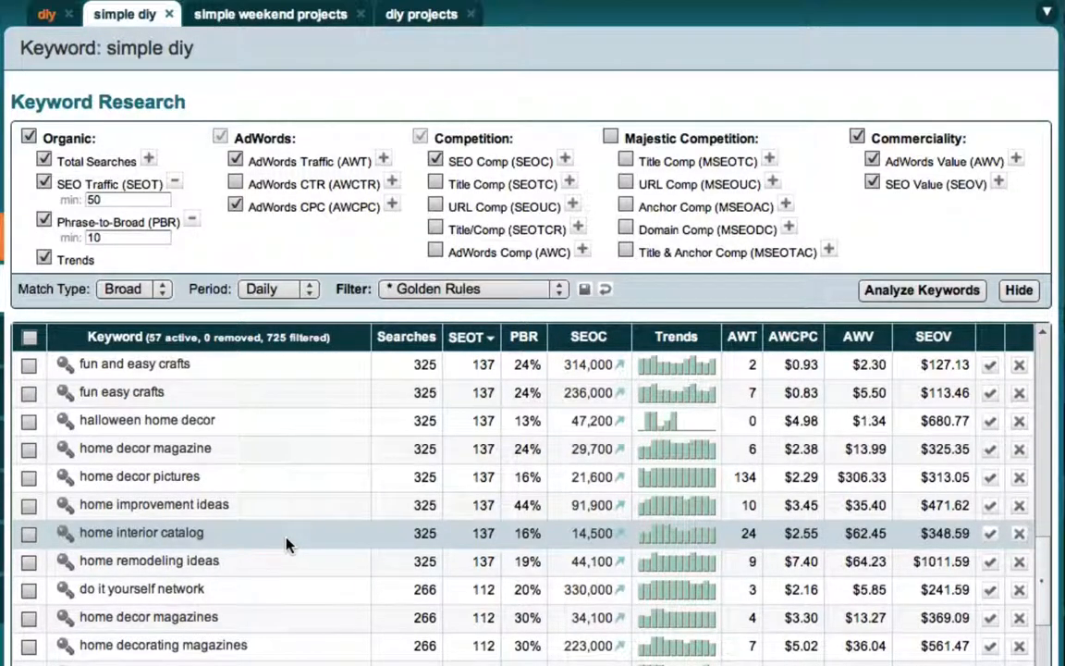
{"action": "scroll", "coordinate": [287, 546], "scroll_direction": "down", "scroll_amount": 10}
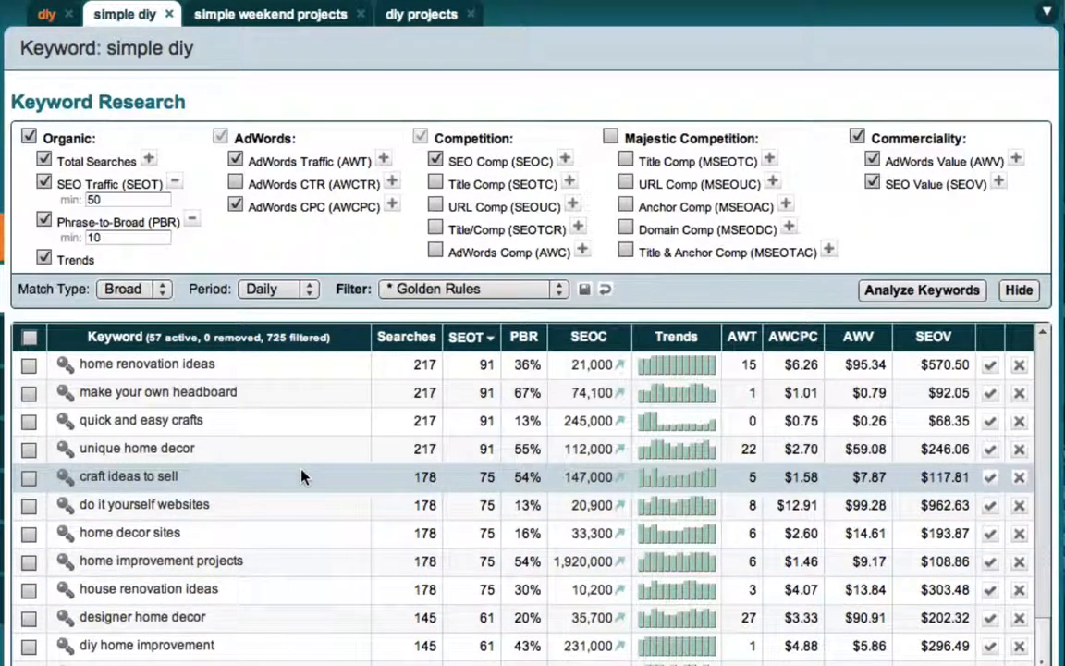
{"action": "scroll", "coordinate": [302, 476], "scroll_direction": "up", "scroll_amount": 10}
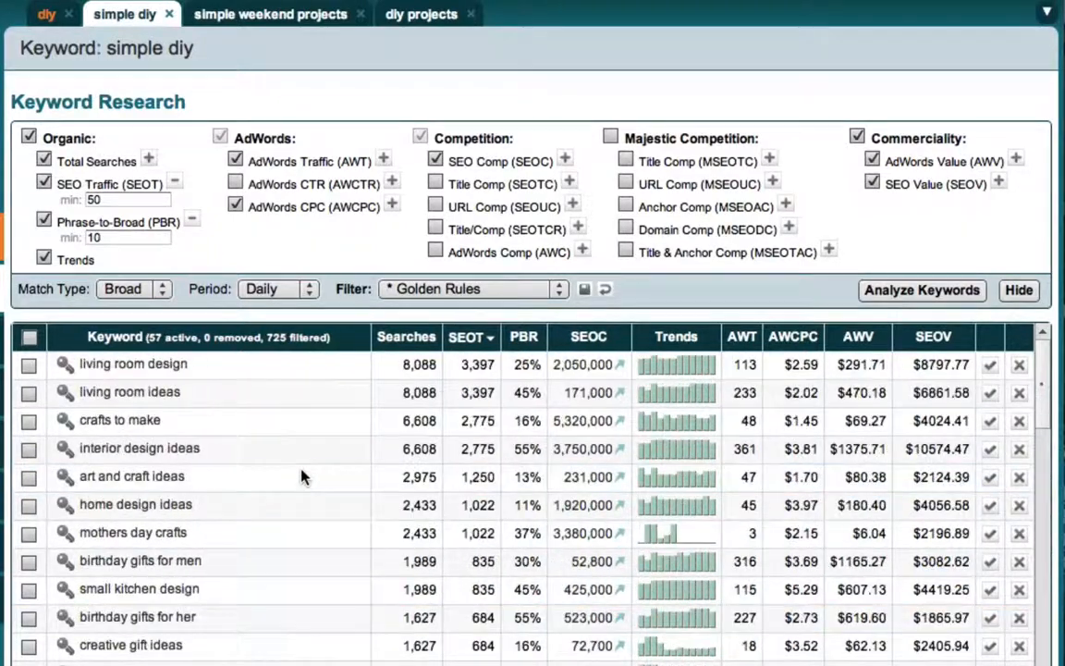
Switch to the simple weekend projects keyword and review its filtered phrases from highest to lowest SEO Traffic for niche ideas.
{"action": "left_click", "coordinate": [269, 16]}
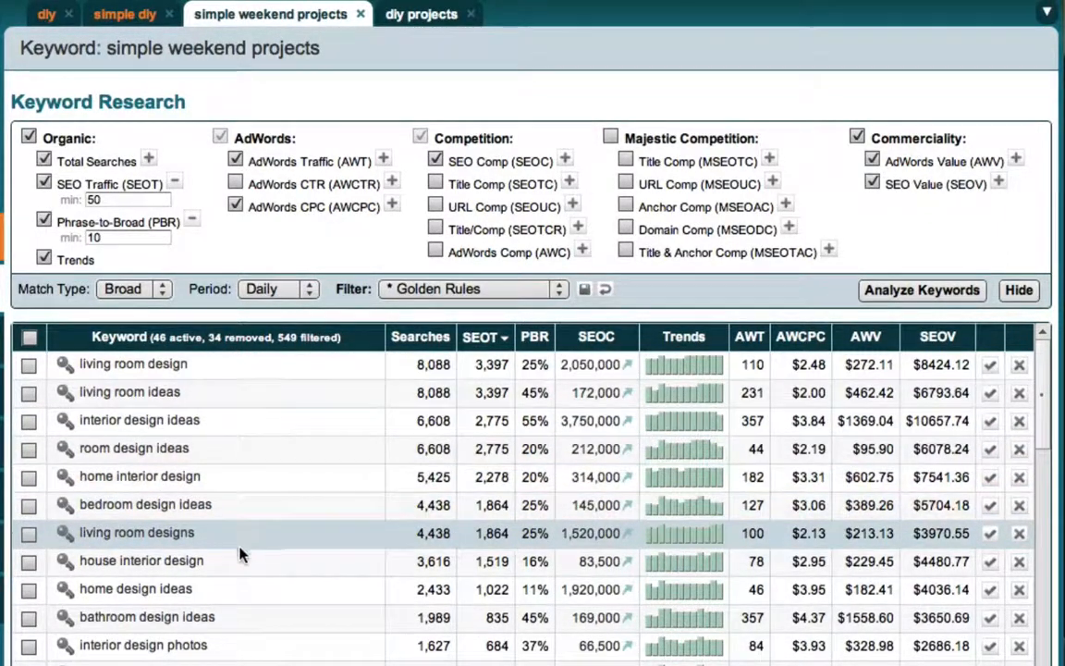
{"action": "scroll", "coordinate": [226, 529], "scroll_direction": "down", "scroll_amount": 1}
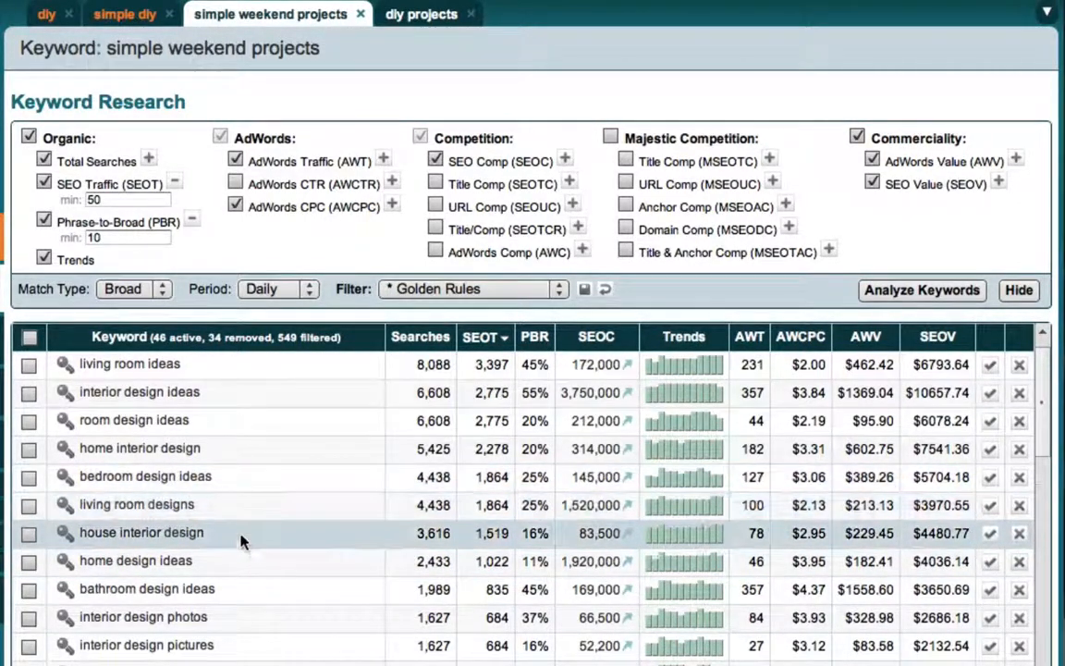
{"action": "scroll", "coordinate": [243, 597], "scroll_direction": "down", "scroll_amount": 4}
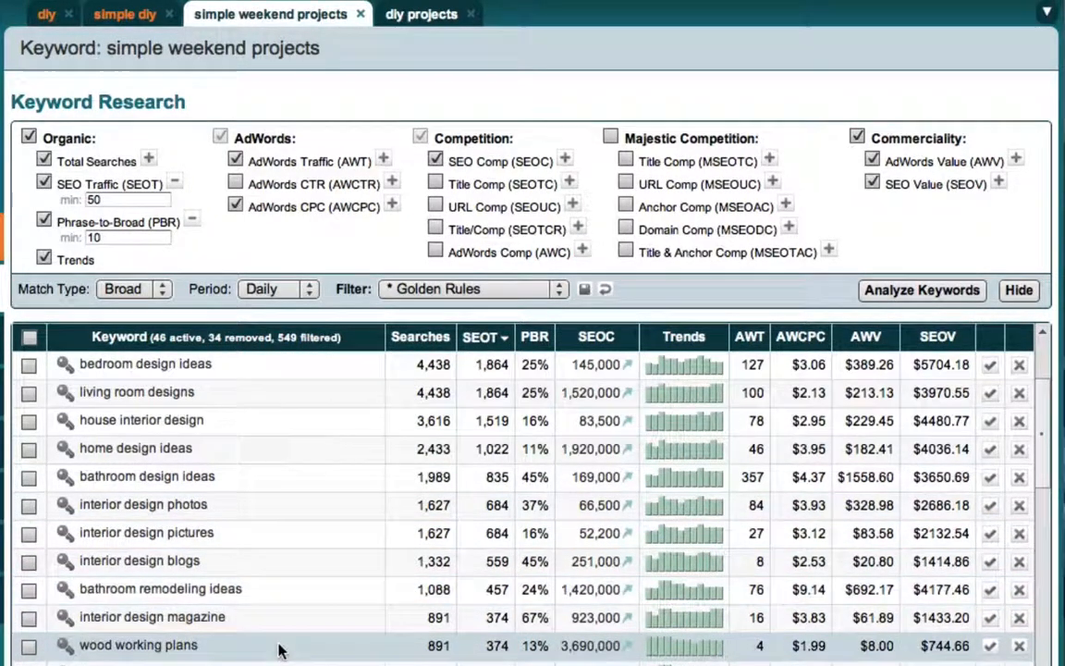
{"action": "scroll", "coordinate": [301, 571], "scroll_direction": "down", "scroll_amount": 3}
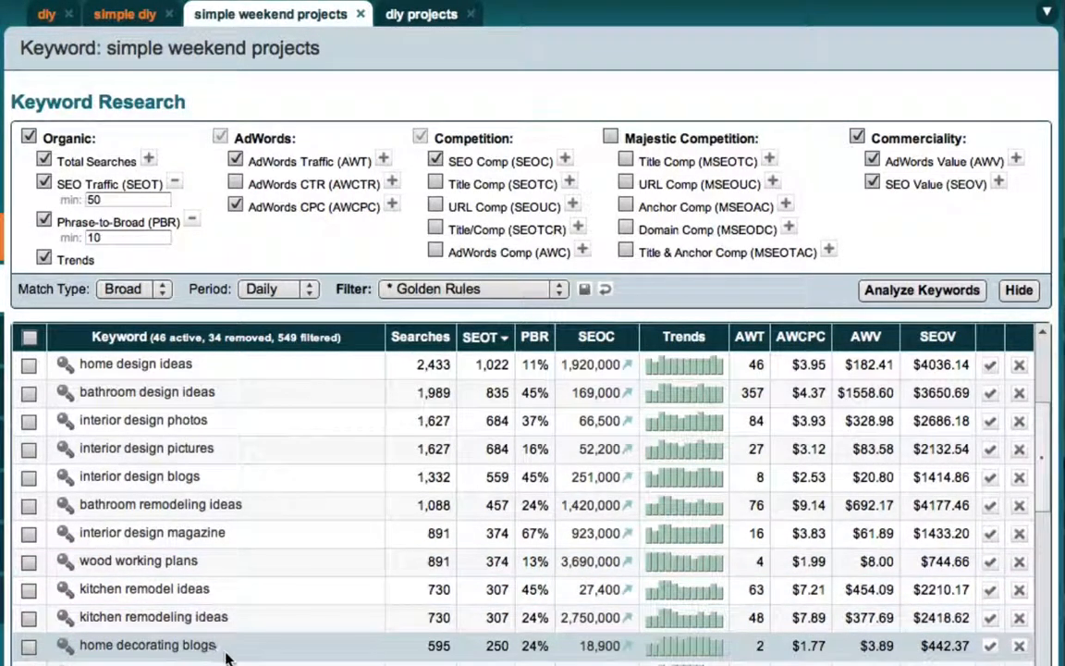
{"action": "scroll", "coordinate": [295, 592], "scroll_direction": "down", "scroll_amount": 4}
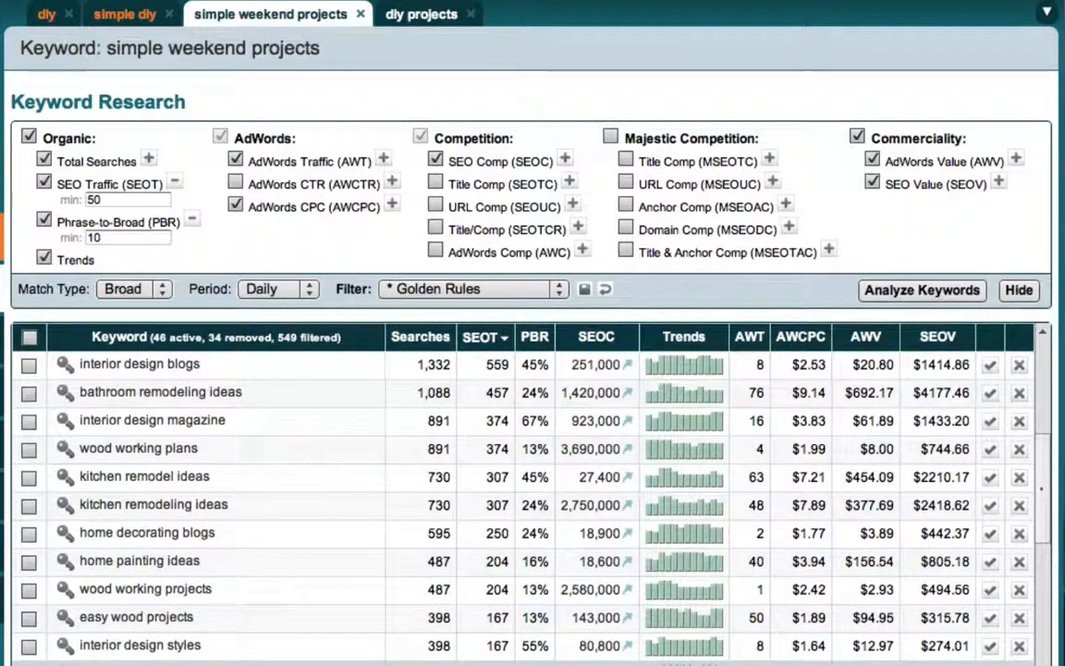
{"action": "scroll", "coordinate": [319, 585], "scroll_direction": "down", "scroll_amount": 4}
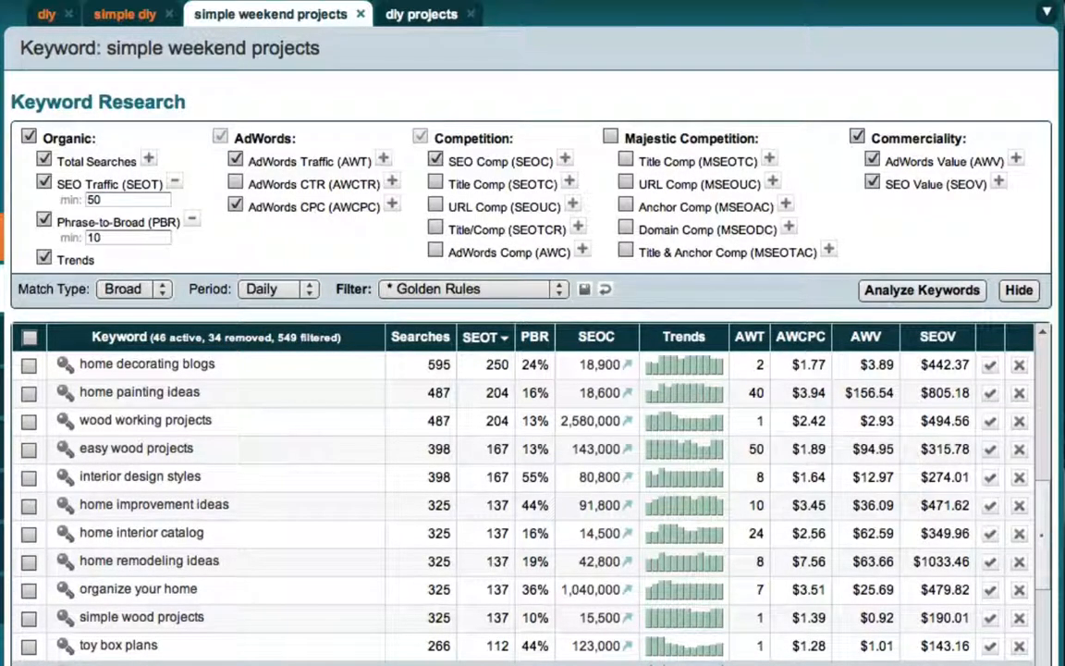
{"action": "scroll", "coordinate": [340, 504], "scroll_direction": "down", "scroll_amount": 5}
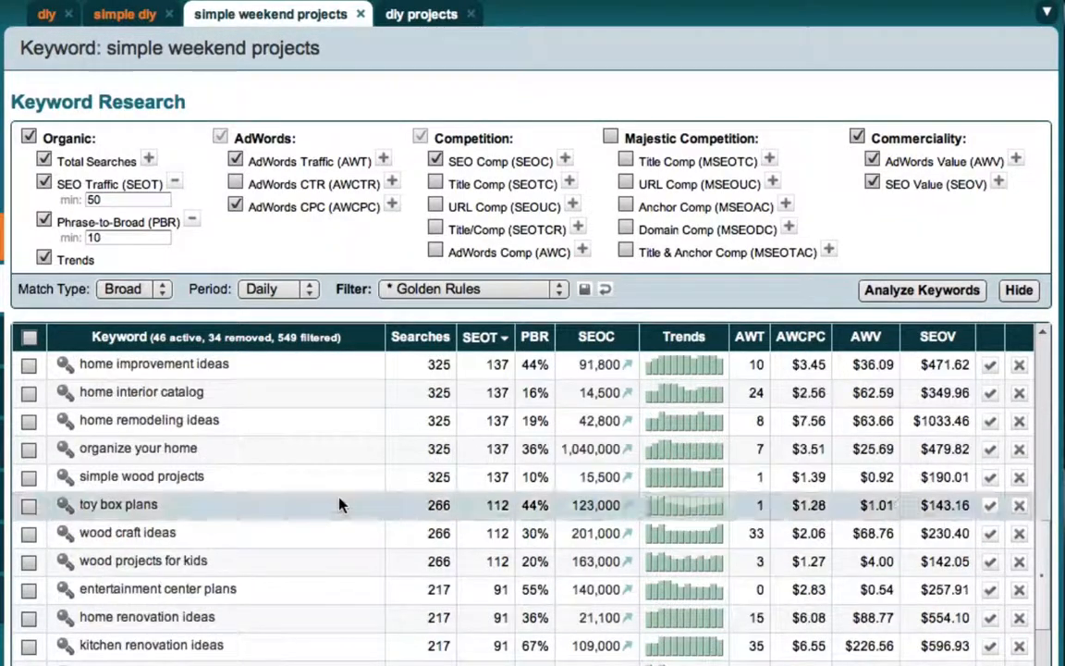
{"action": "scroll", "coordinate": [339, 505], "scroll_direction": "down", "scroll_amount": 7}
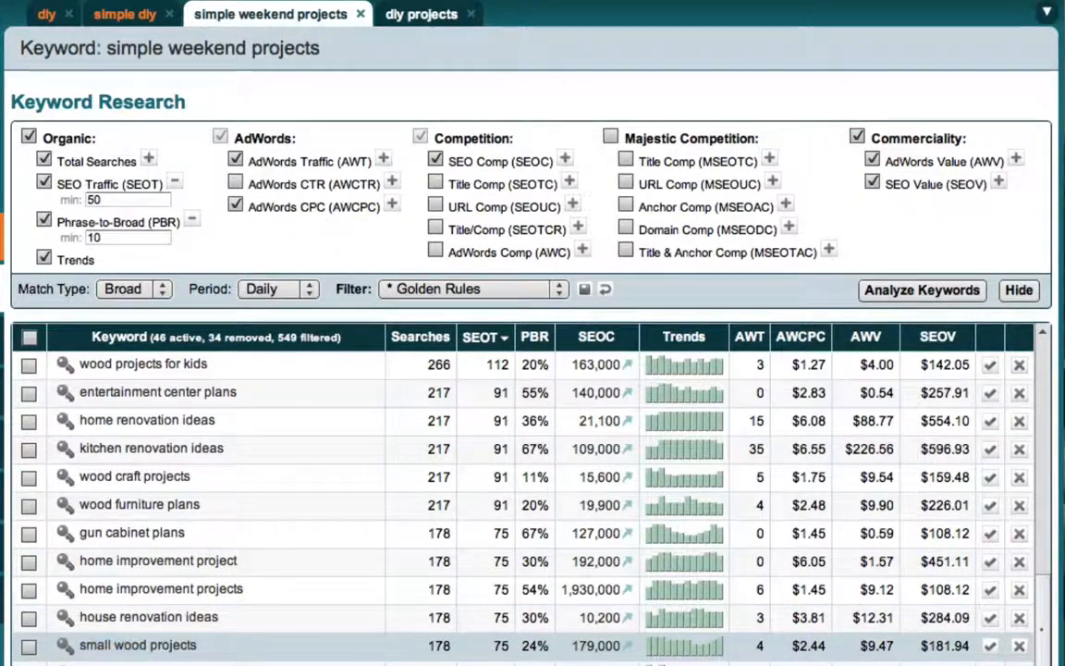
{"action": "scroll", "coordinate": [321, 584], "scroll_direction": "down", "scroll_amount": 1}
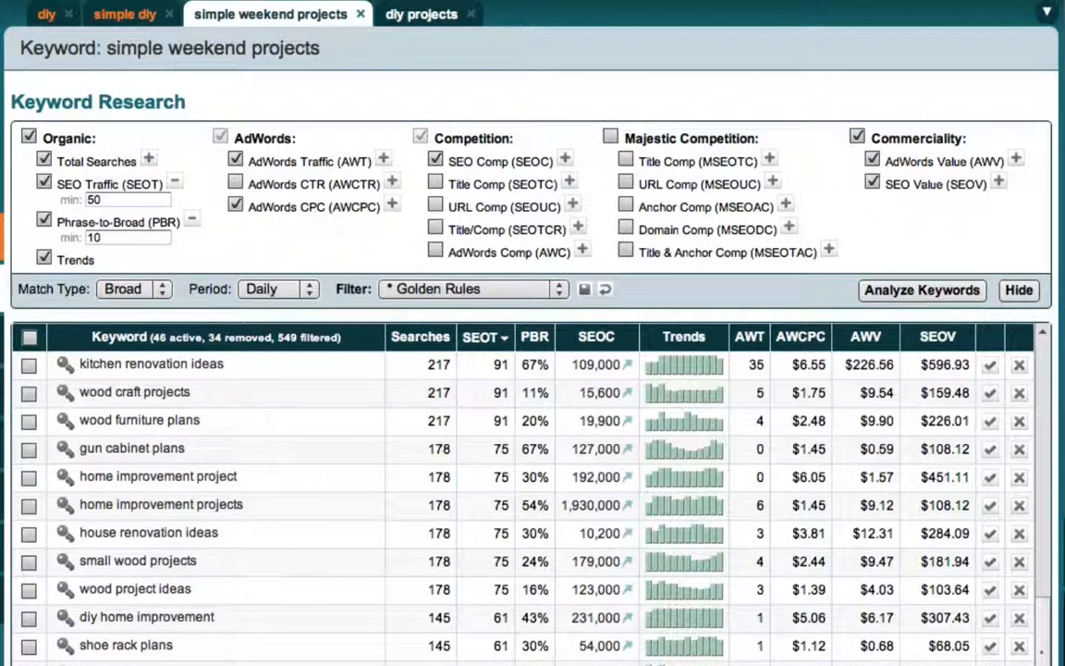
{"action": "scroll", "coordinate": [361, 602], "scroll_direction": "up", "scroll_amount": 5}
{"action": "scroll", "coordinate": [360, 609], "scroll_direction": "up", "scroll_amount": 10}
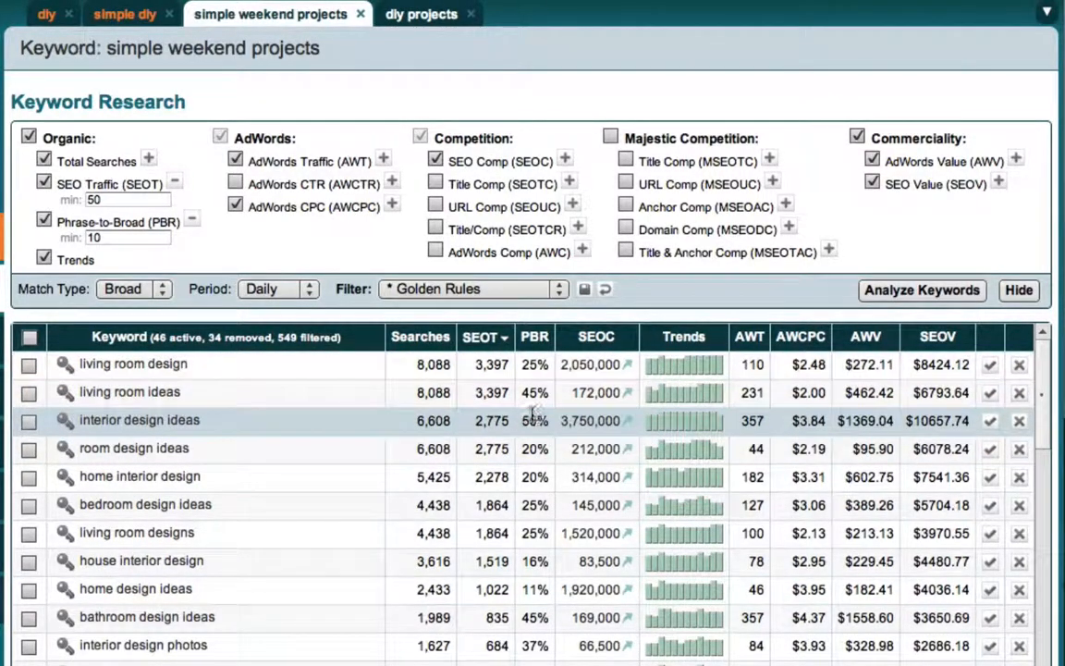
{"action": "scroll", "coordinate": [532, 411], "scroll_direction": "down", "scroll_amount": 4}
{"action": "scroll", "coordinate": [535, 415], "scroll_direction": "down", "scroll_amount": 1}
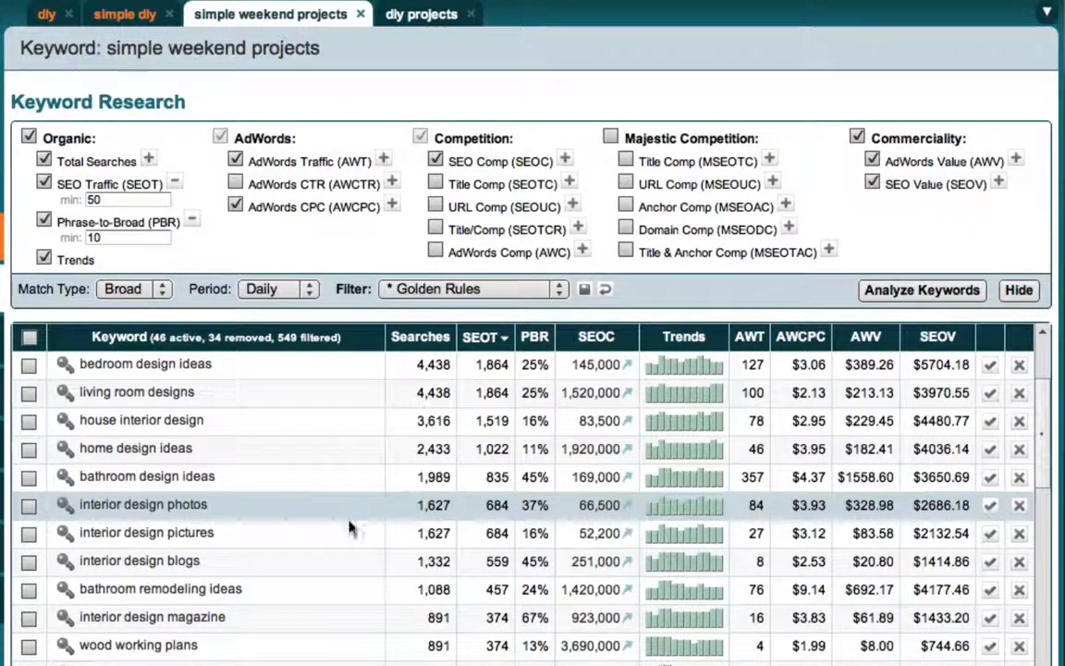
{"action": "scroll", "coordinate": [292, 533], "scroll_direction": "up", "scroll_amount": 3}
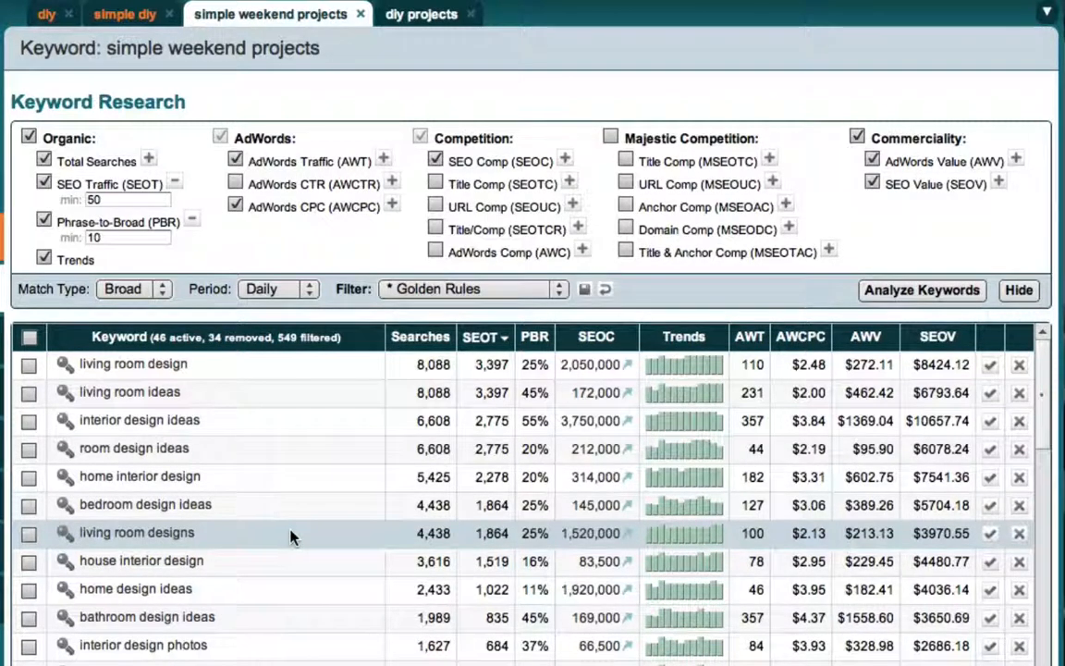
Switch to the original diy keyword's research results.
{"action": "left_click", "coordinate": [46, 13]}
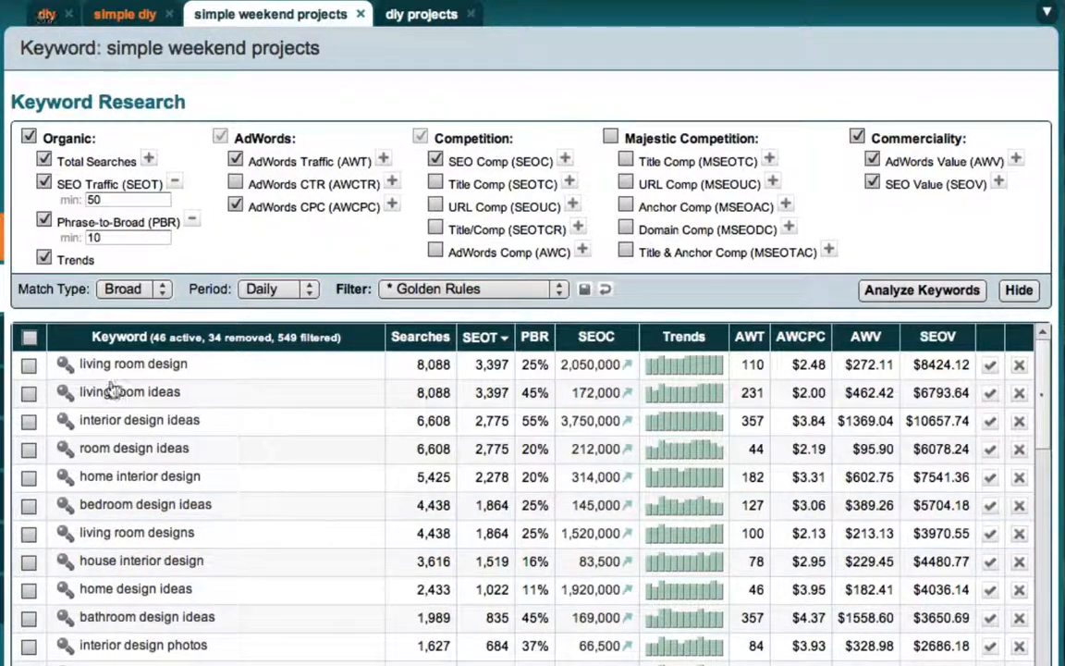